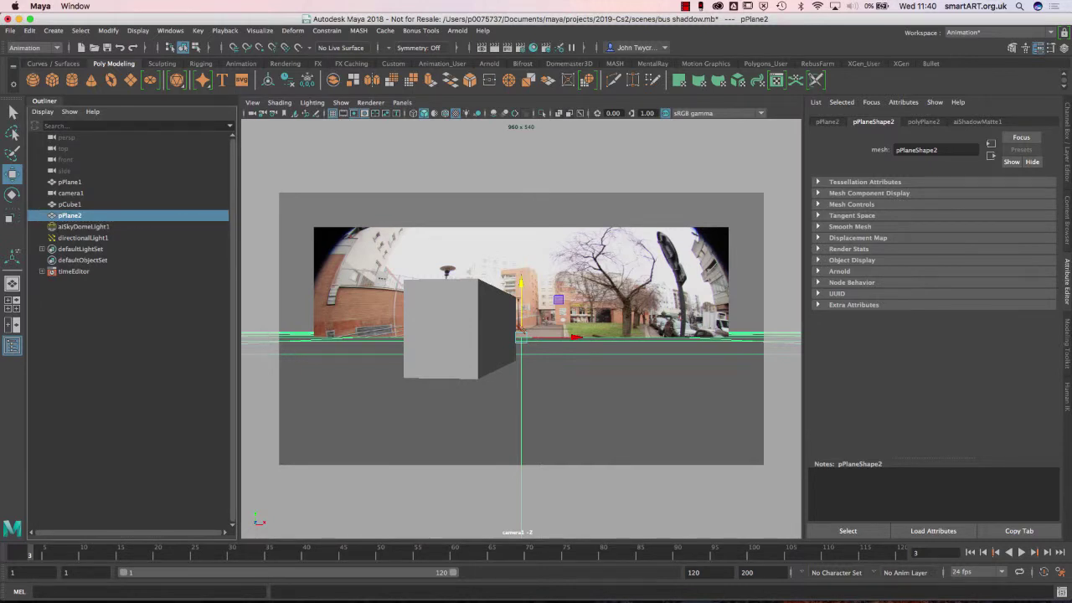
pyautogui.press('Delete')
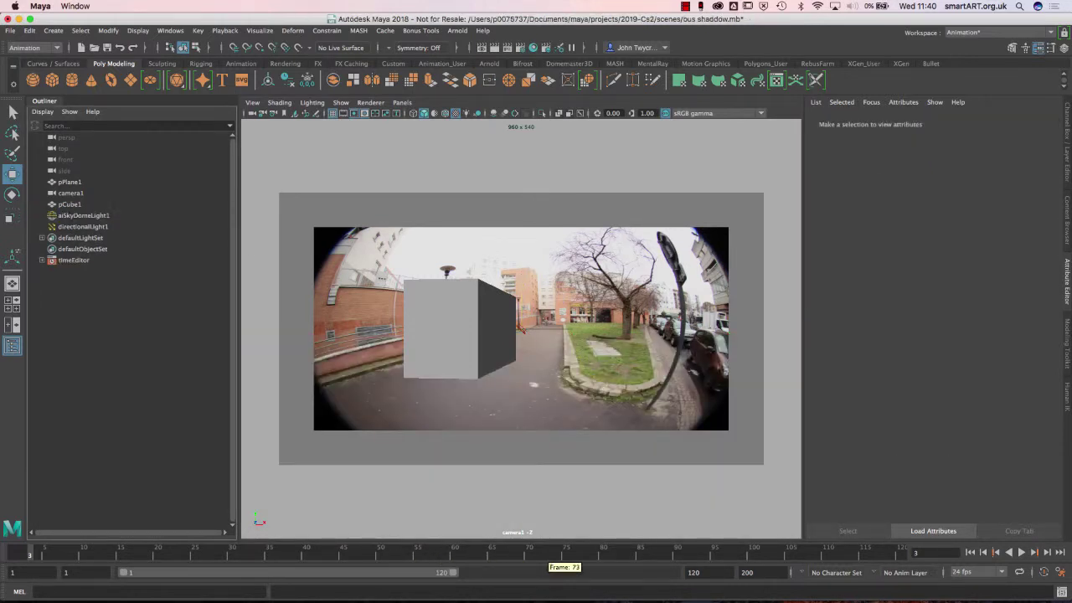
pyautogui.moveTo(546, 555); pyautogui.dragTo(37, 561)
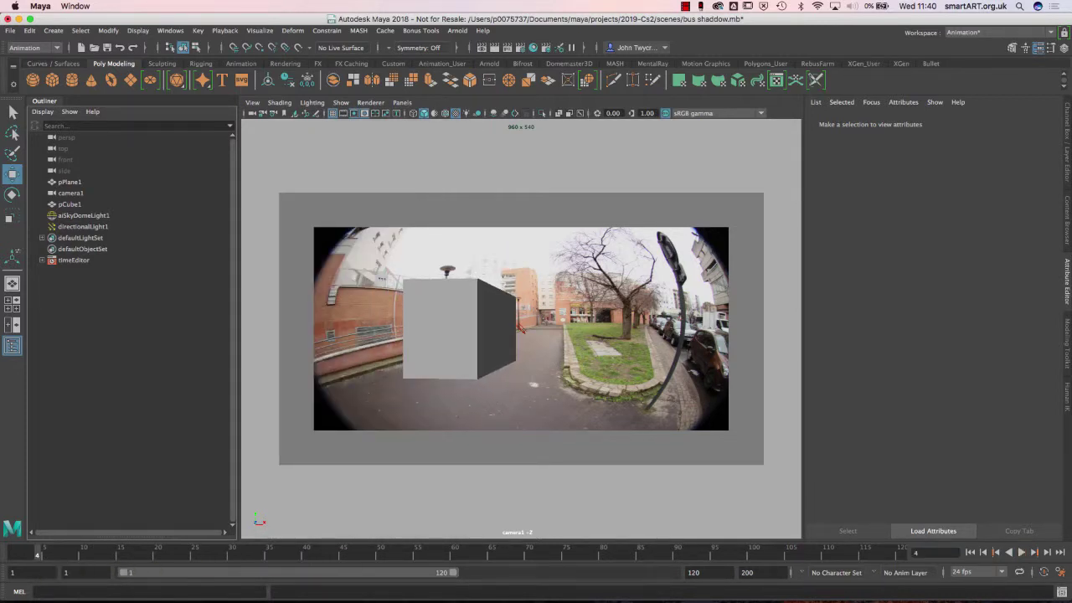
pyautogui.press('z')
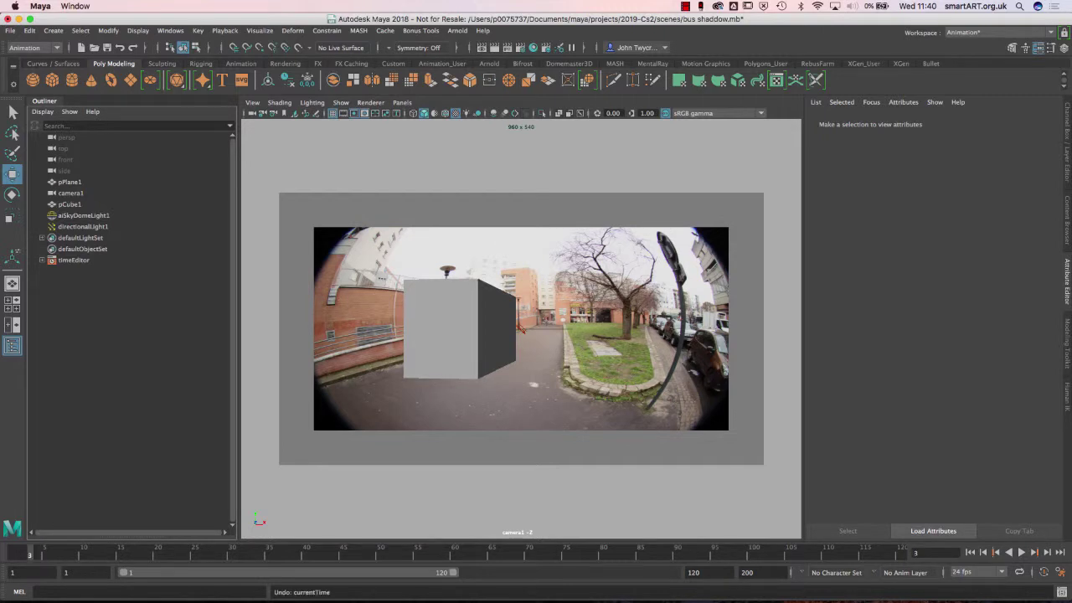
pyautogui.press('z')
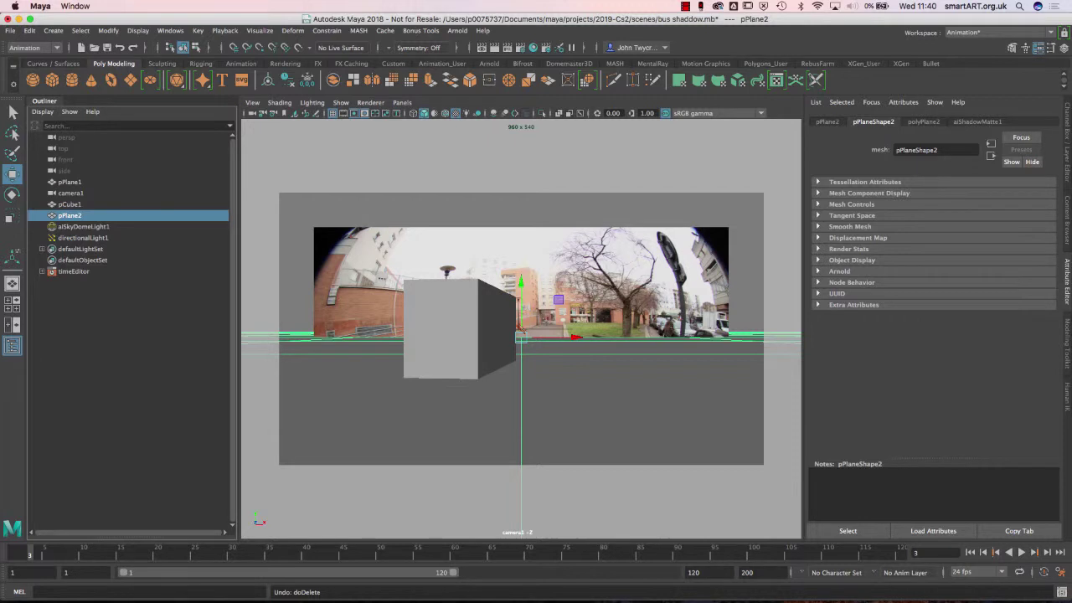
# Step: Assign a new Arnold aiShadowMatte material to the ground plane pPlane2
pyautogui.rightClick(578, 298)
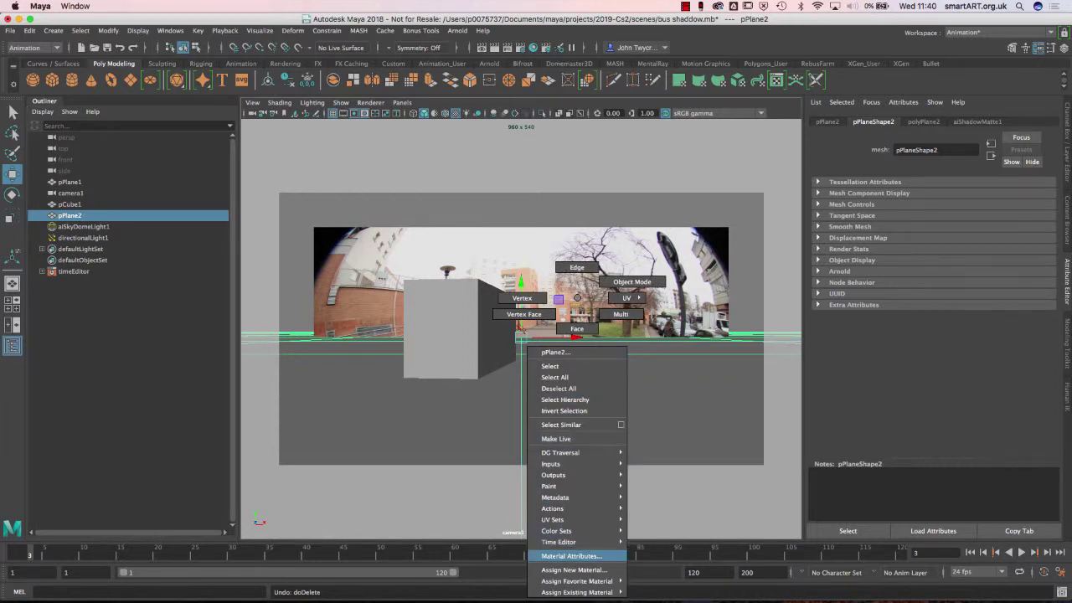
pyautogui.click(574, 570)
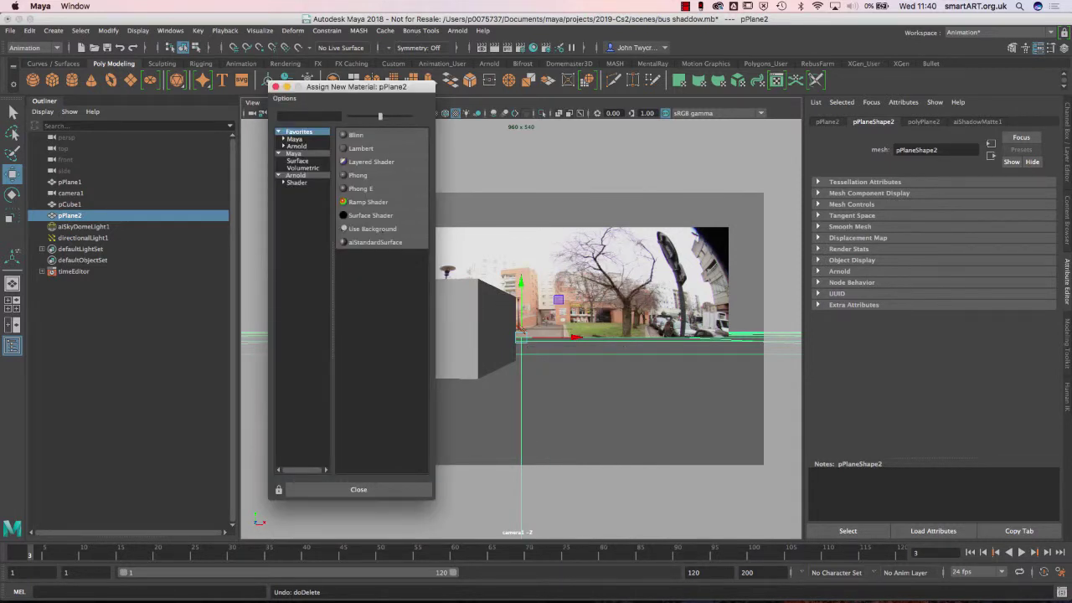
pyautogui.click(295, 175)
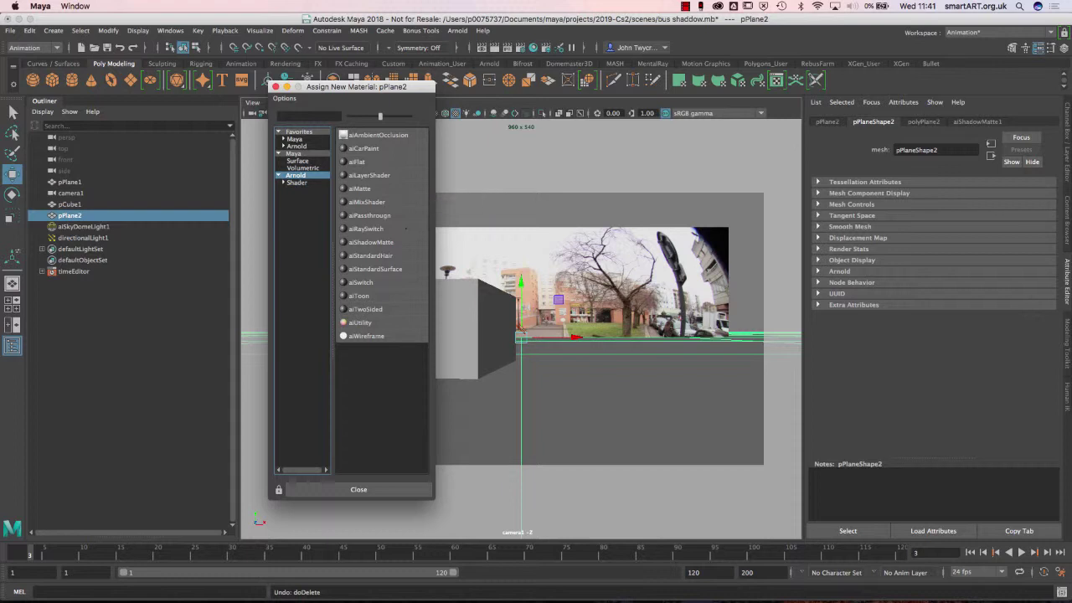
pyautogui.click(371, 242)
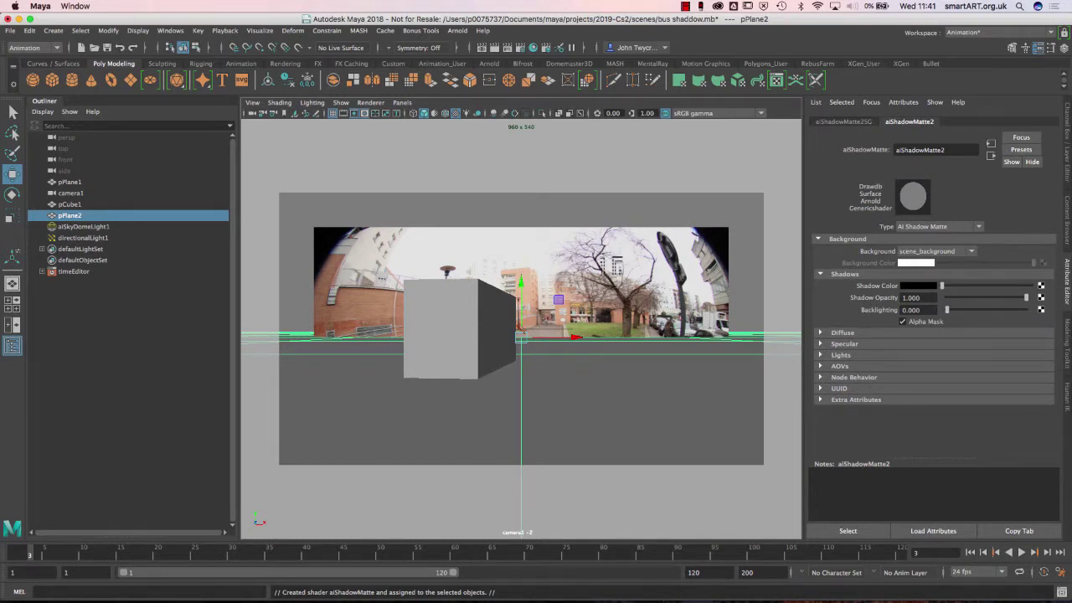
# Step: Create a display layer from the background image plane pPlane1 and hide that layer
pyautogui.click(685, 261)
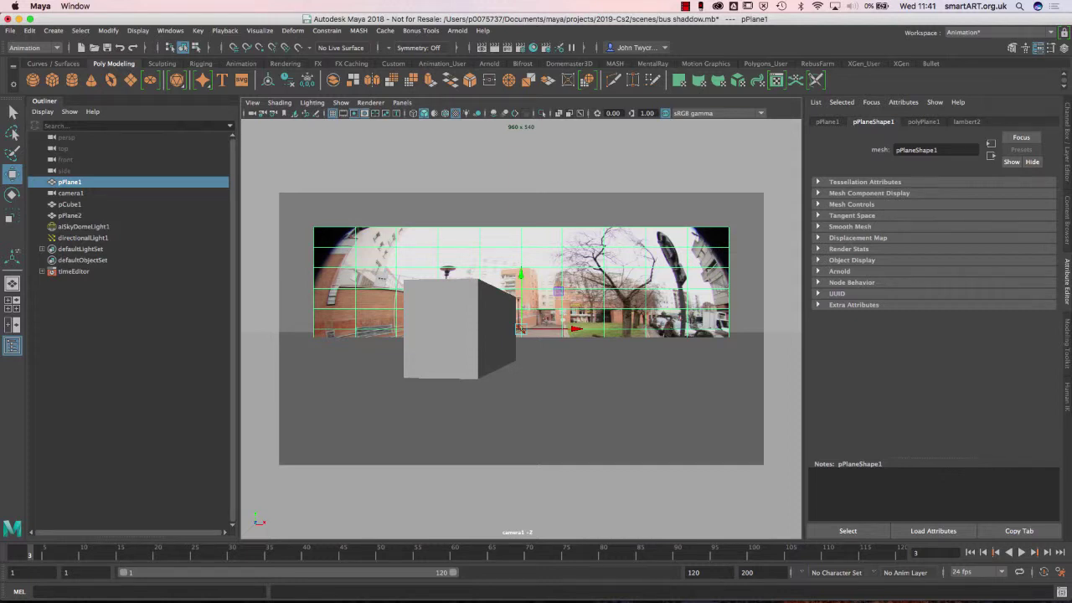
pyautogui.hotkey('ctrl', 'a')
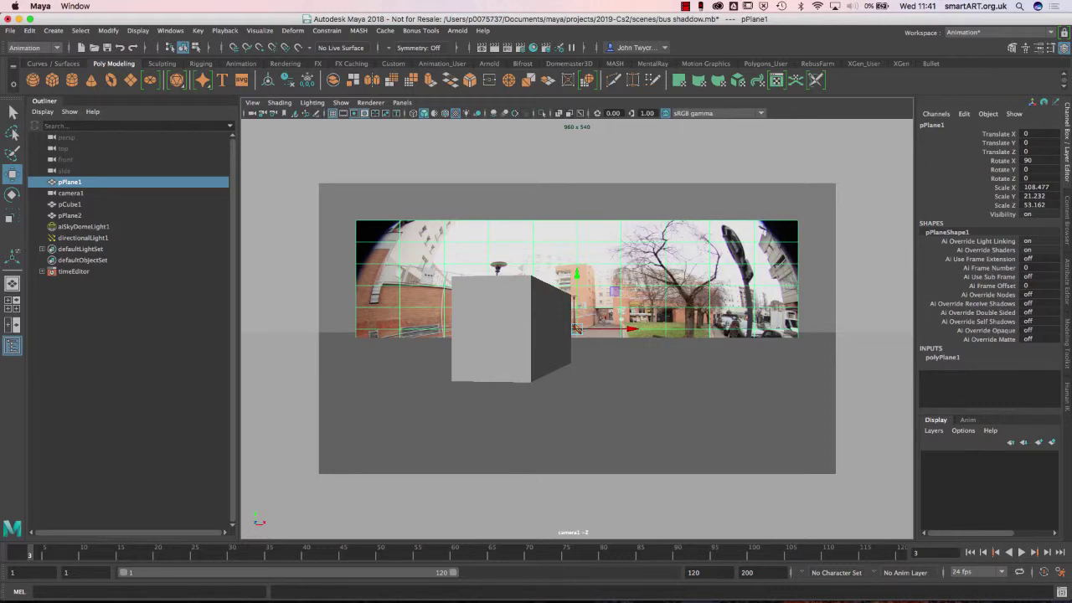
pyautogui.click(933, 430)
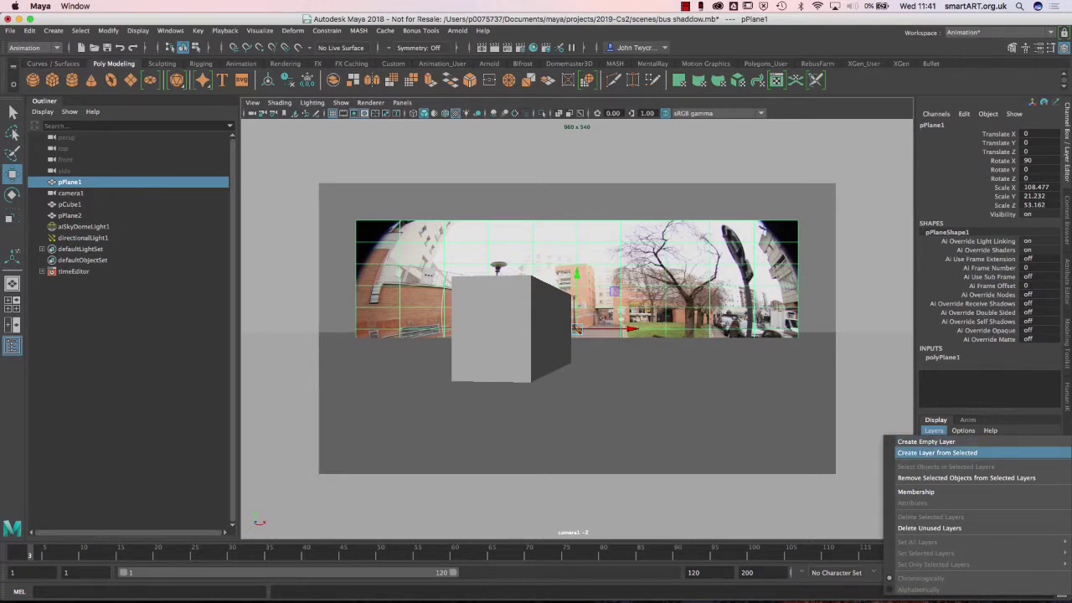
pyautogui.click(937, 453)
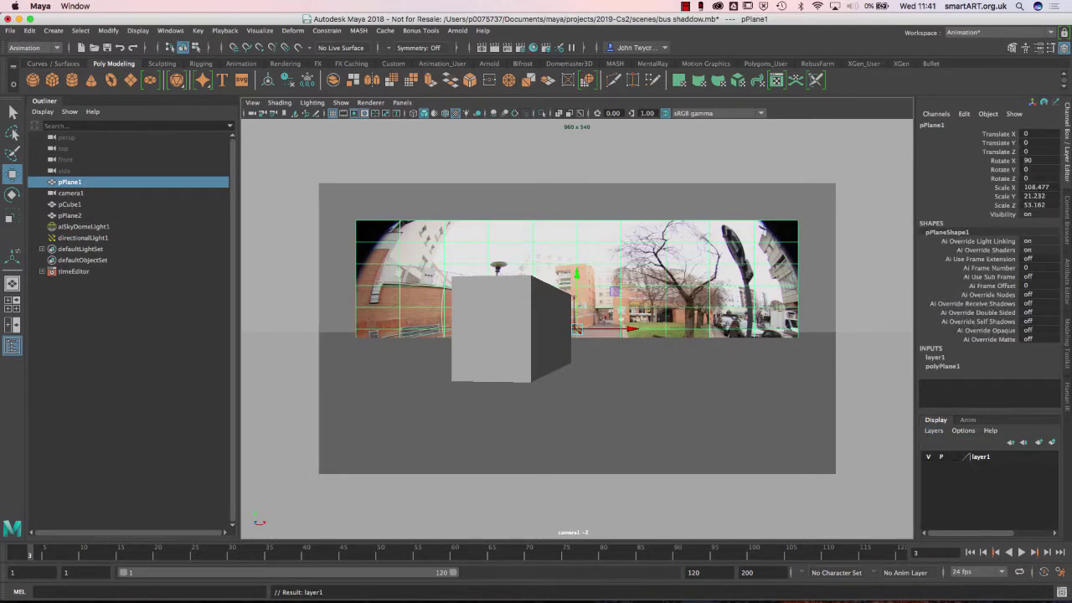
pyautogui.click(928, 457)
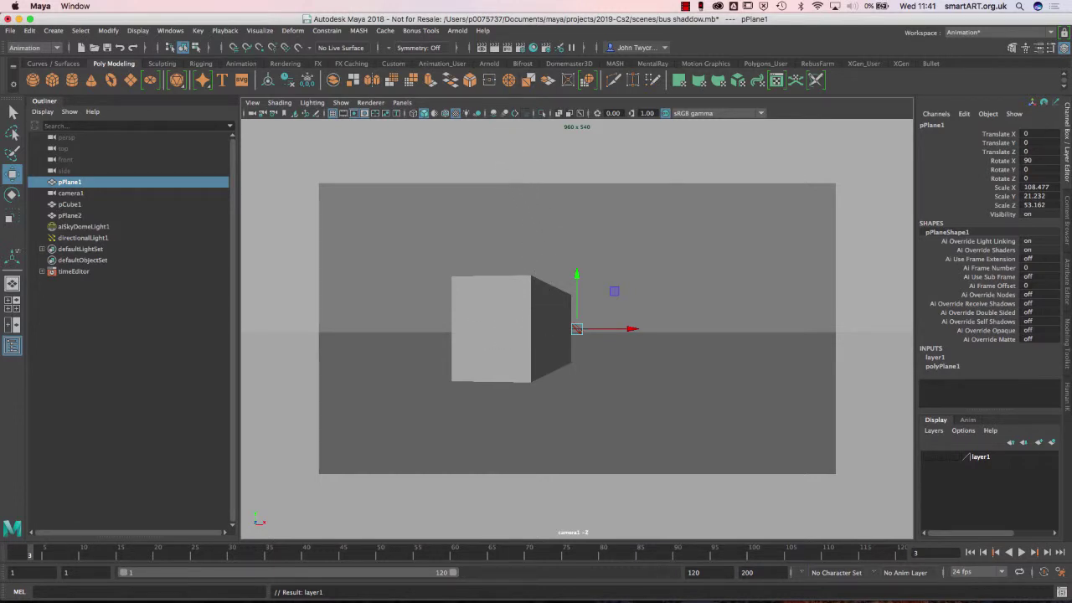
# Step: Set the Camera (AA) and Diffuse samples to 1 in the Arnold render settings
pyautogui.click(521, 48)
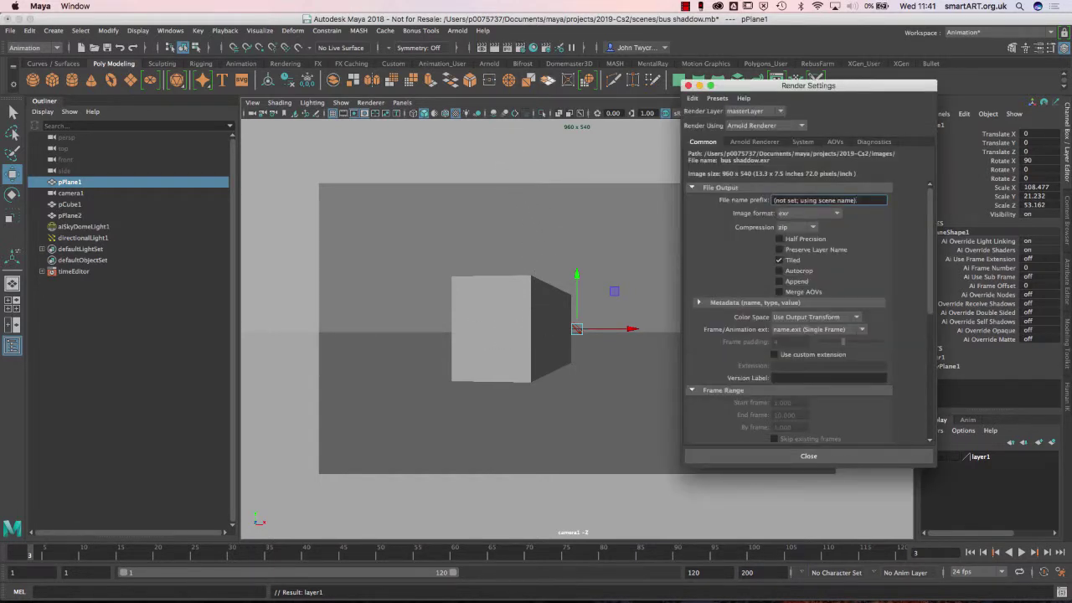
pyautogui.click(754, 141)
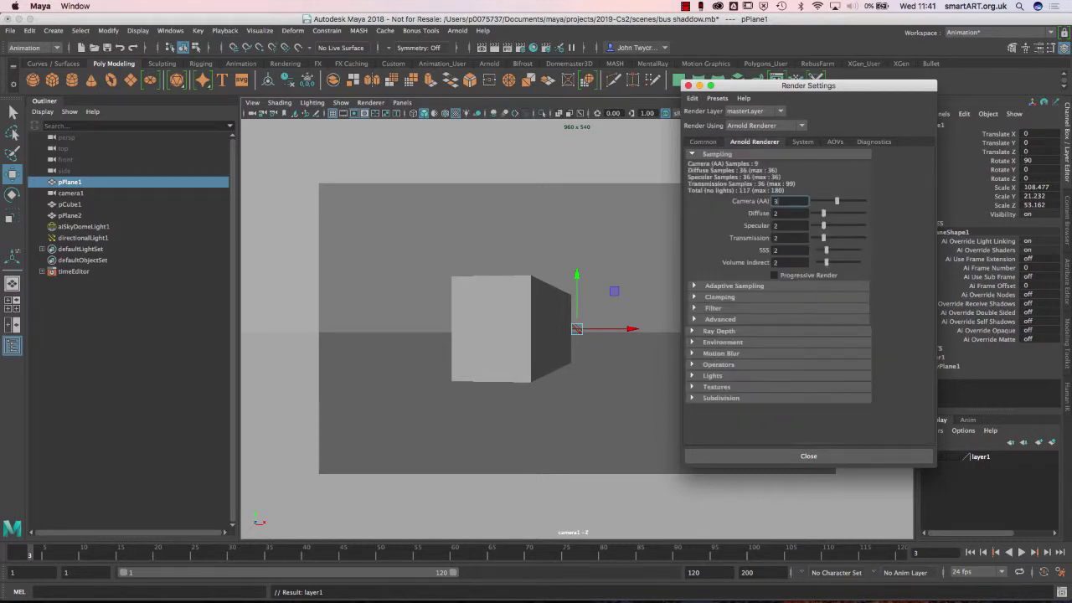
pyautogui.doubleClick(776, 201)
pyautogui.write('1')
pyautogui.press('Tab')
pyautogui.write('11')
pyautogui.press('Tab')
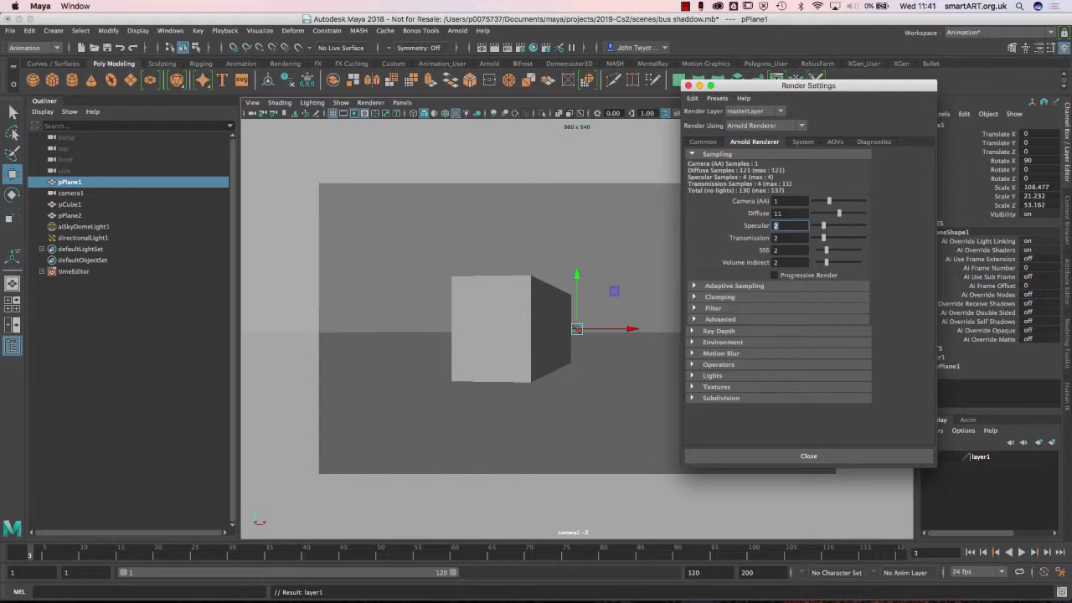
pyautogui.click(781, 214)
pyautogui.press('BackSpace')
pyautogui.press('Tab')
# Step: Set the Specular, Transmission, SSS and Volume Indirect samples to 1 and close the render settings
pyautogui.write('1')
pyautogui.press('Tab')
pyautogui.write('1')
pyautogui.press('Tab')
pyautogui.write('1')
pyautogui.press('Tab')
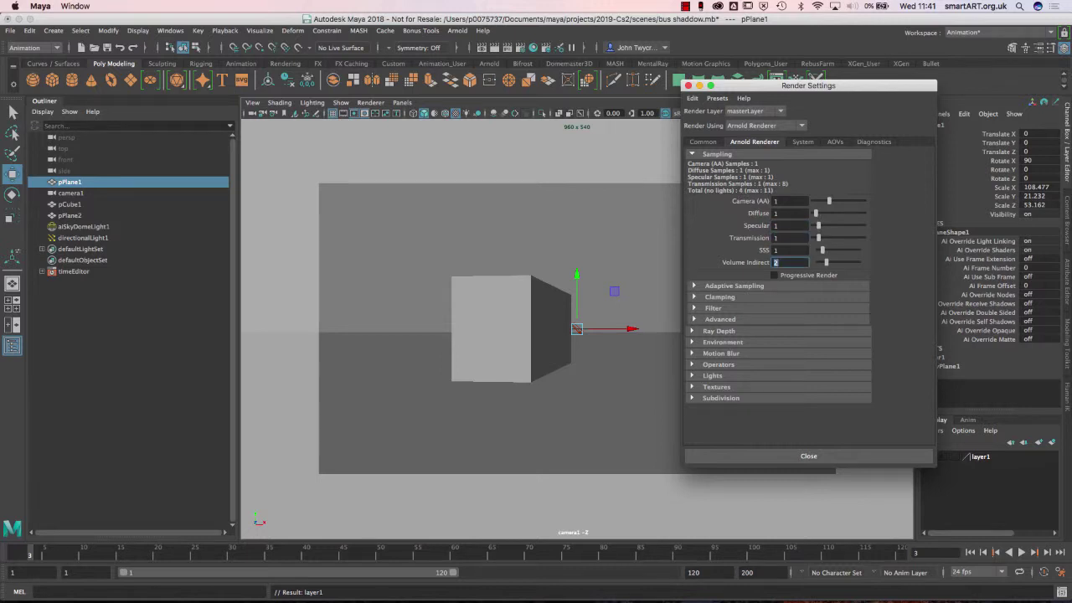
pyautogui.write('1')
pyautogui.moveTo(838, 86); pyautogui.dragTo(916, 86)
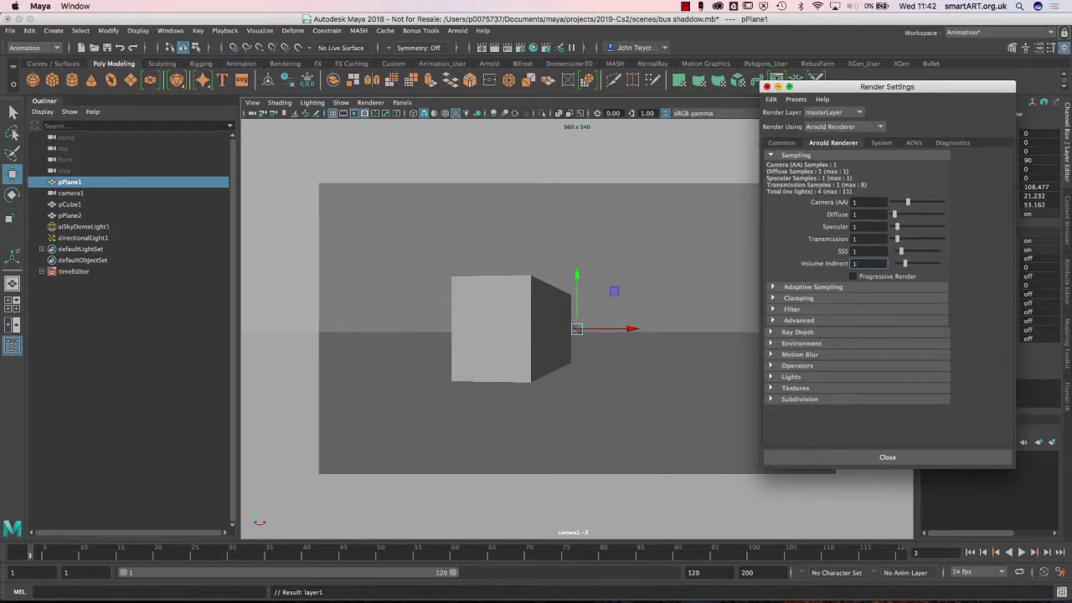
pyautogui.press('super+w')
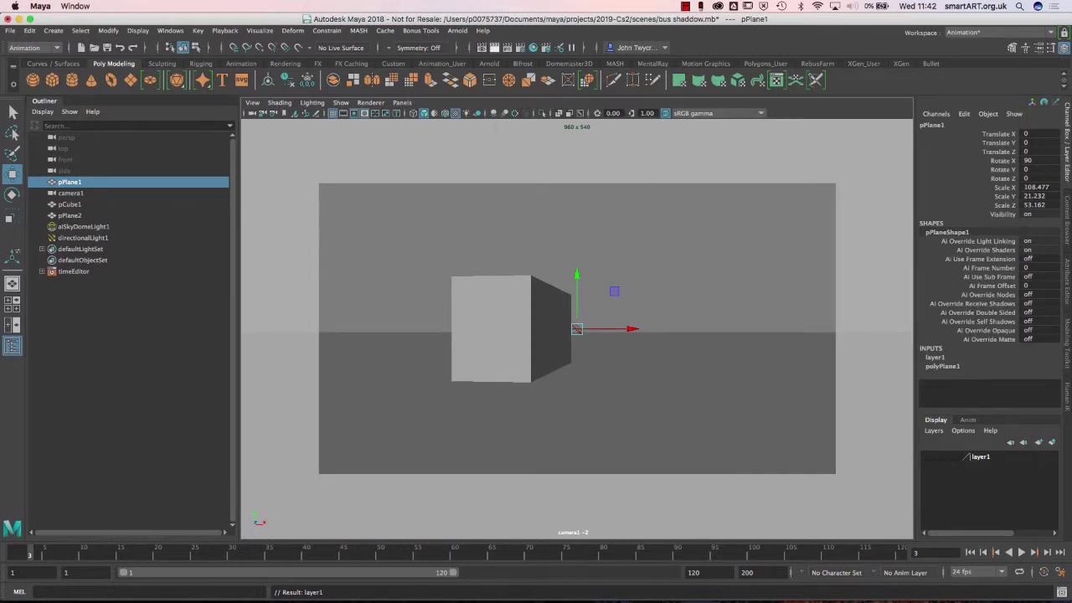
# Step: Inspect the direction of directionalLight1 in the viewport and restore the cameraView2 bookmark
pyautogui.click(83, 238)
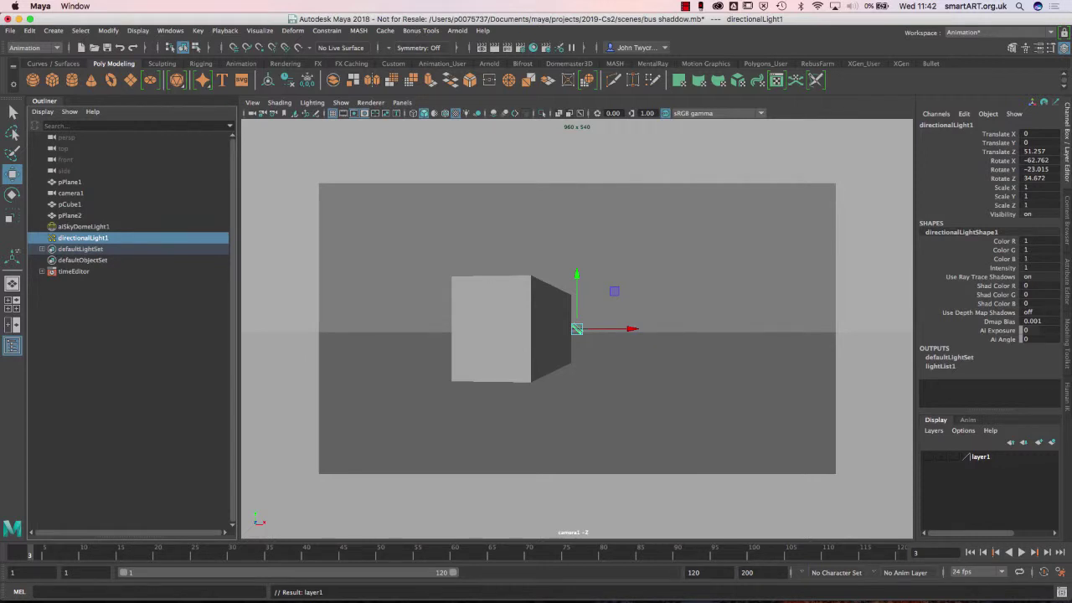
pyautogui.scroll(5, 634, 364)
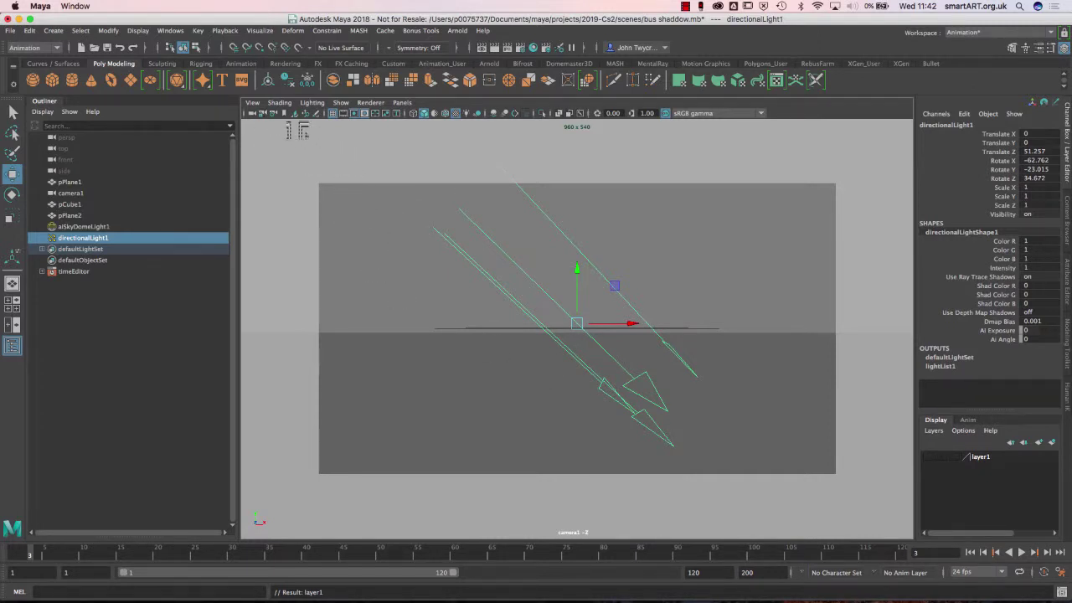
pyautogui.click(284, 113)
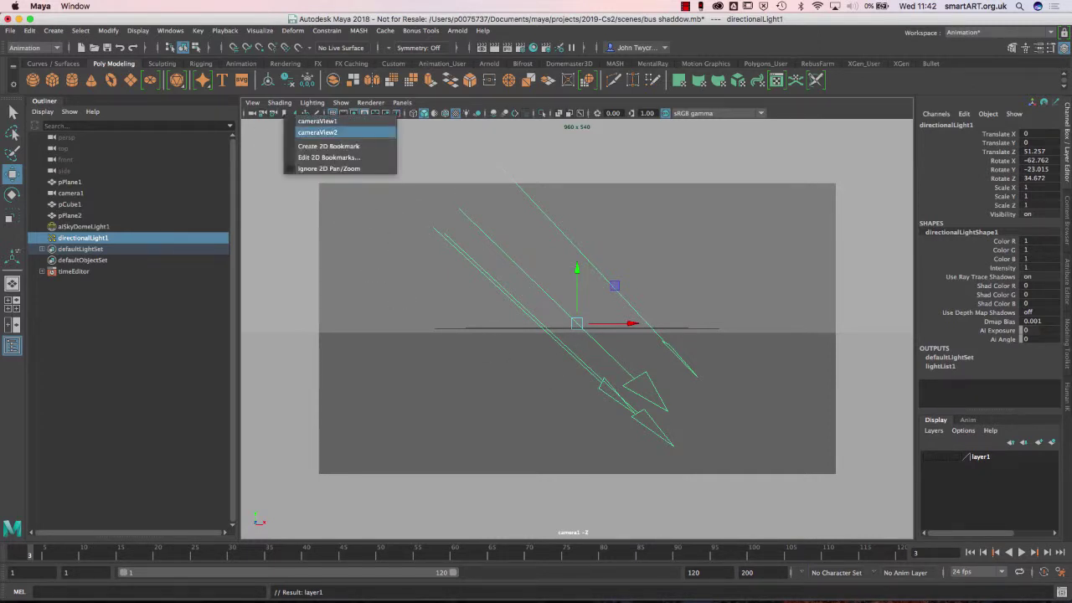
pyautogui.click(316, 132)
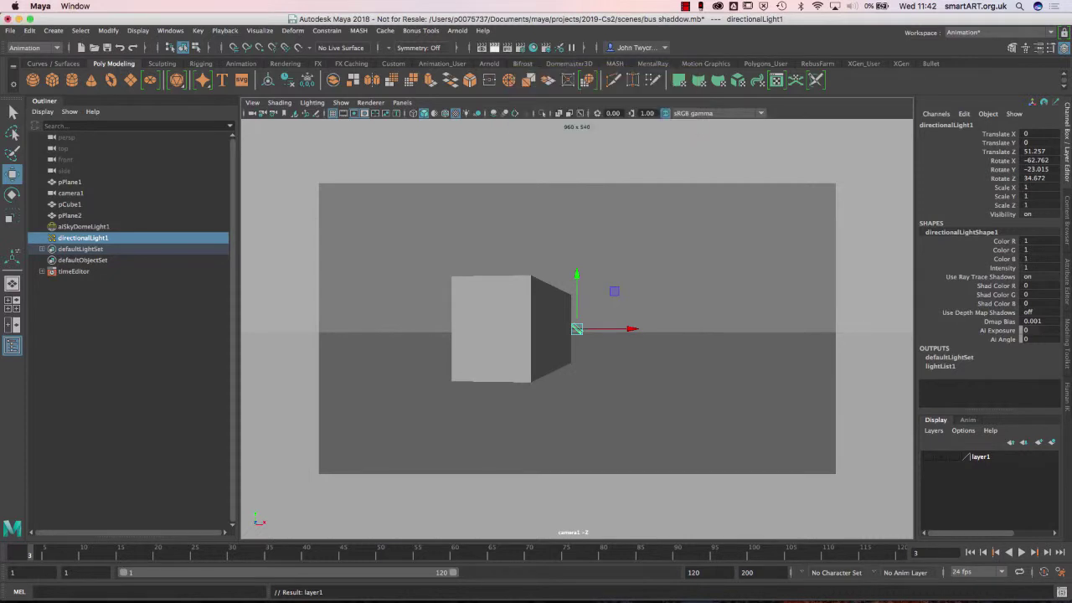
# Step: Render the current frame through camera1 and save the image as a PNG named "bus shaddow" in the project's images folder
pyautogui.click(495, 48)
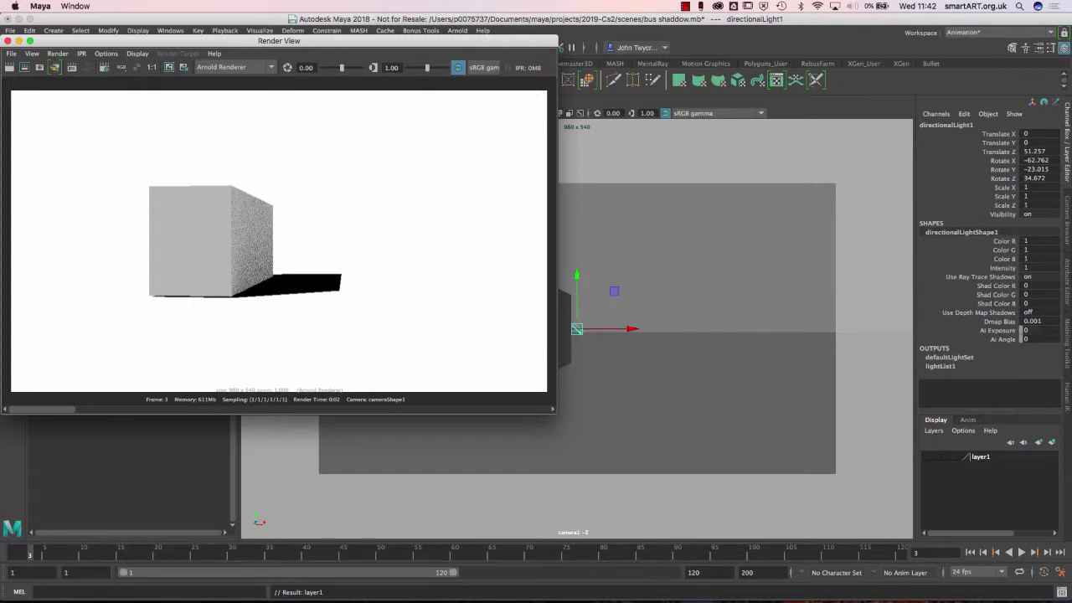
pyautogui.moveTo(279, 40); pyautogui.dragTo(607, 173)
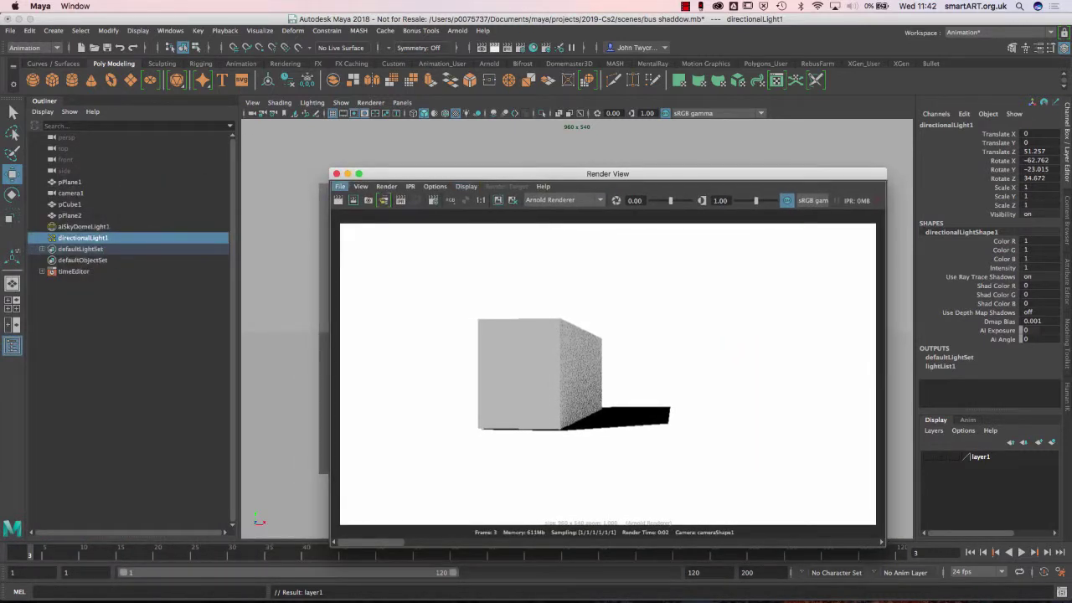
pyautogui.click(340, 186)
pyautogui.click(365, 218)
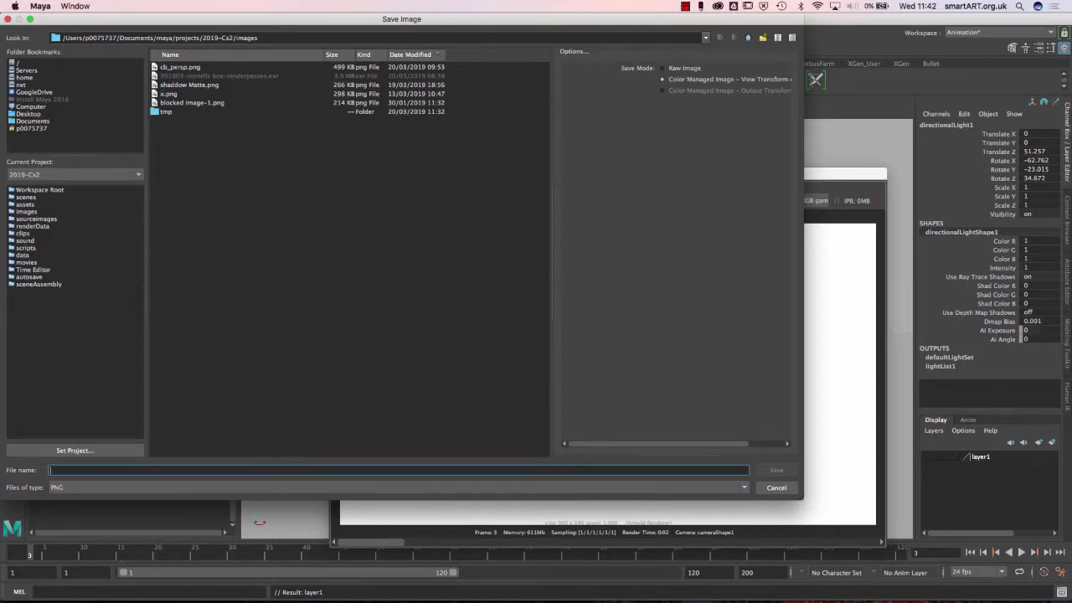
pyautogui.write('bus shaddow')
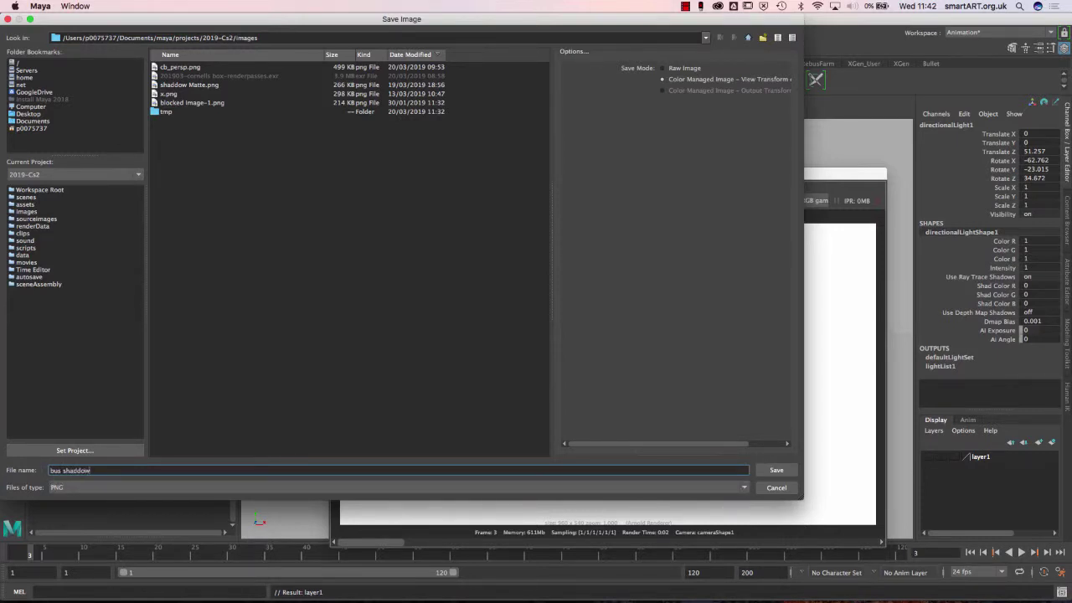
pyautogui.press('Return')
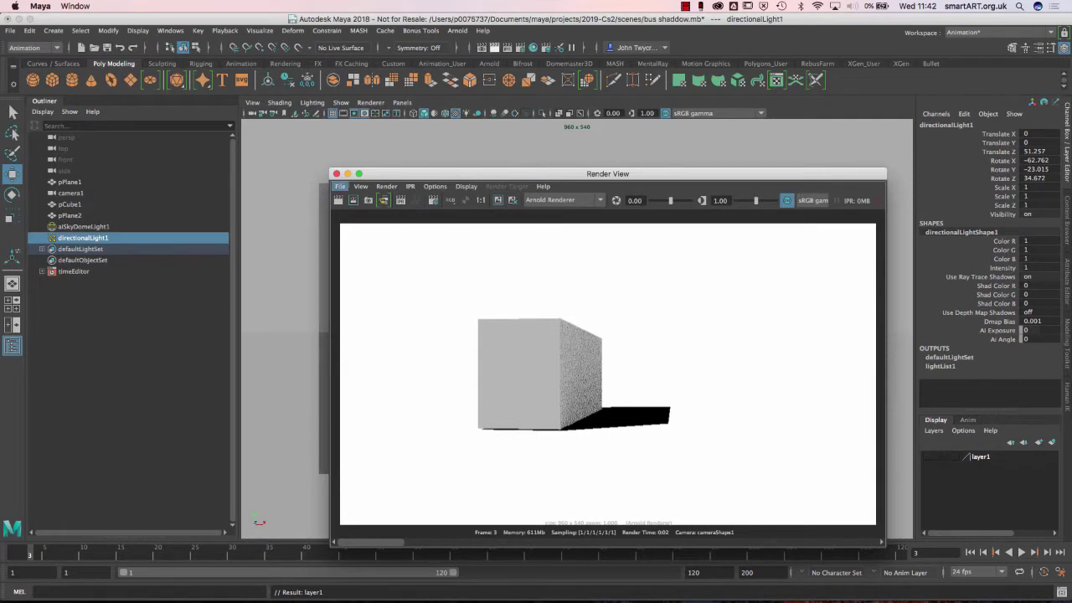
# Step: Check which file type is set for saving the rendered image
pyautogui.click(340, 186)
pyautogui.click(365, 218)
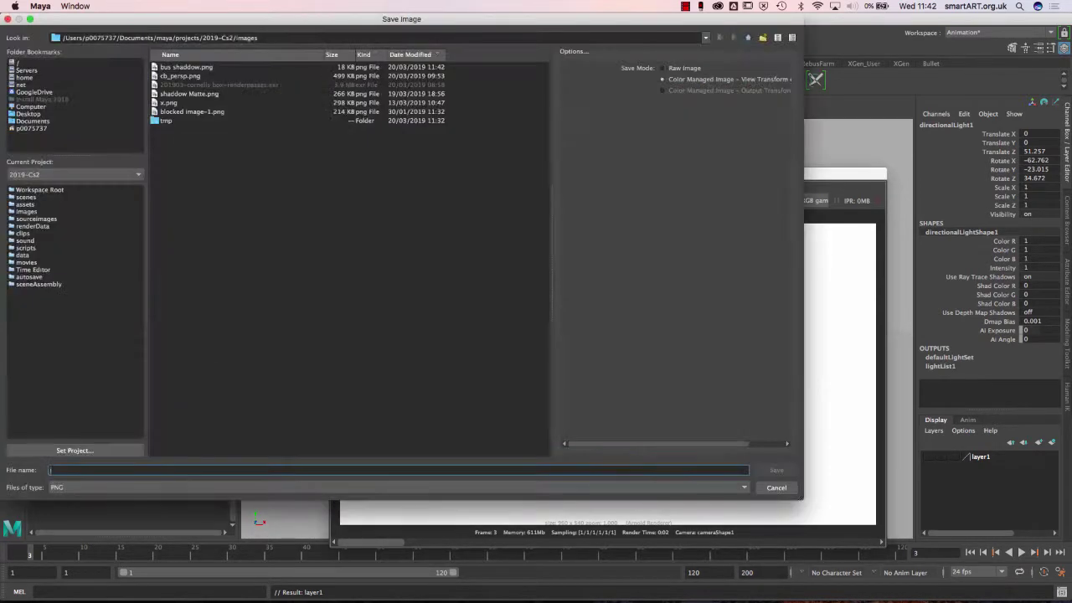
pyautogui.click(398, 486)
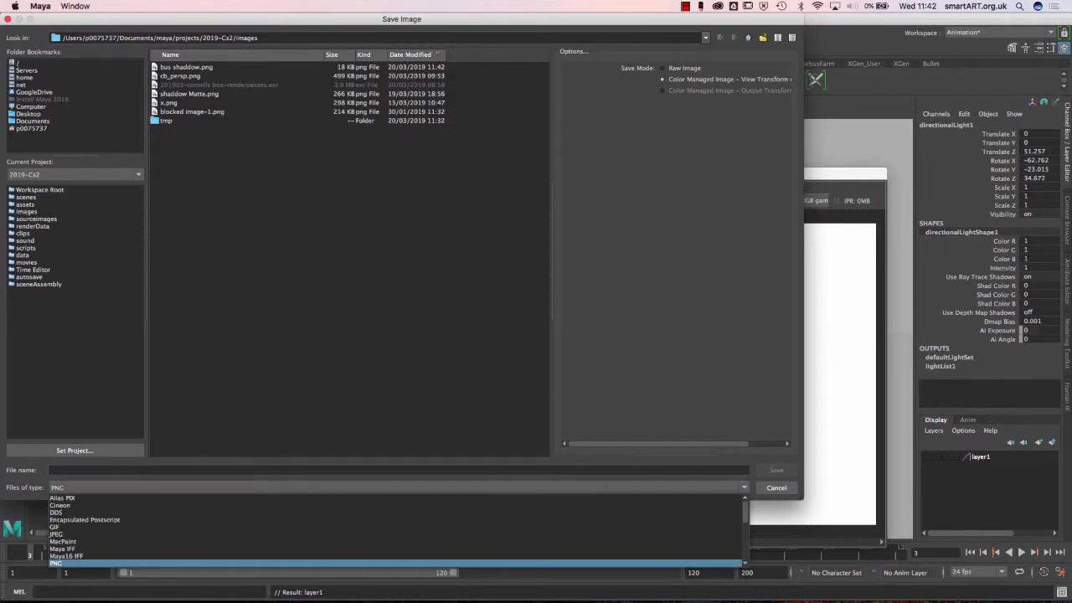
pyautogui.press('Return')
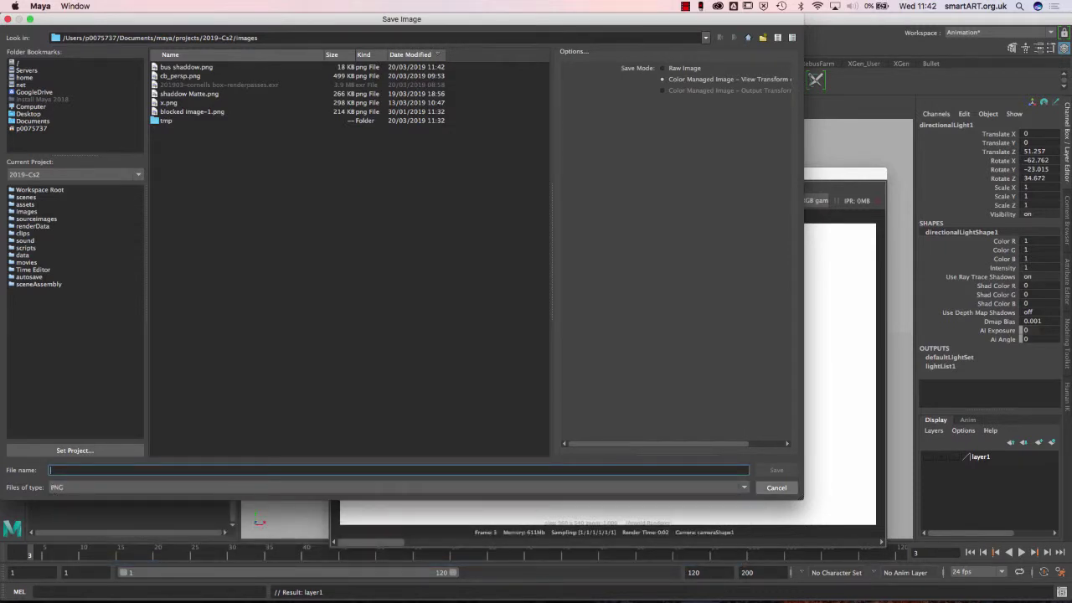
pyautogui.press('Escape')
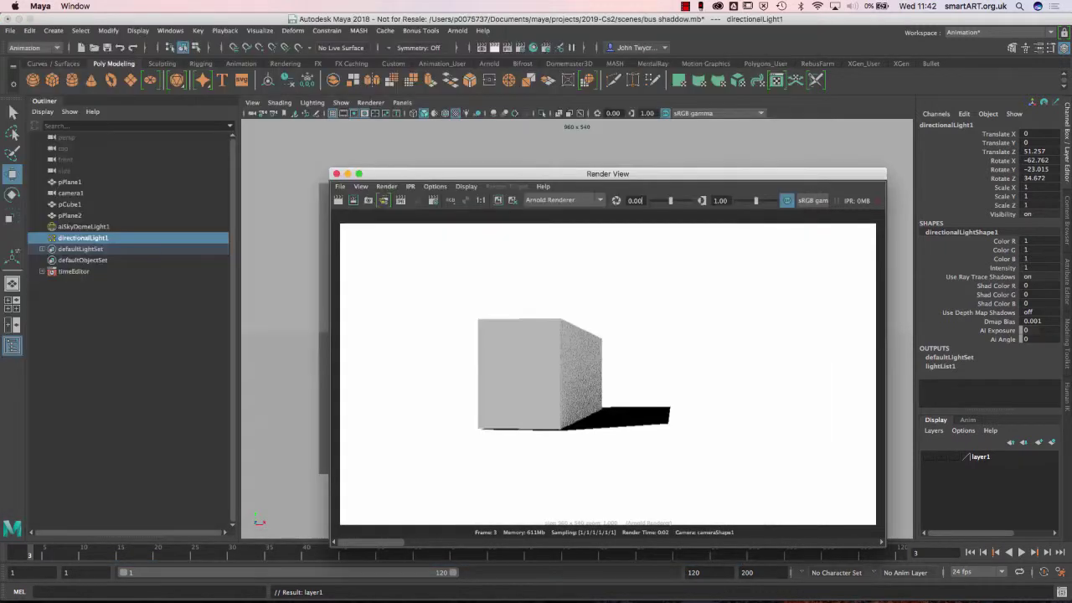
pyautogui.click(29, 30)
pyautogui.press('Left')
pyautogui.press('Escape')
# Step: Switch to Finder and open the 2019-Cs2 project folder in a new tab
pyautogui.press('super+Tab')
pyautogui.press('super+Tab')
pyautogui.press('super+Tab')
pyautogui.press('super+Tab')
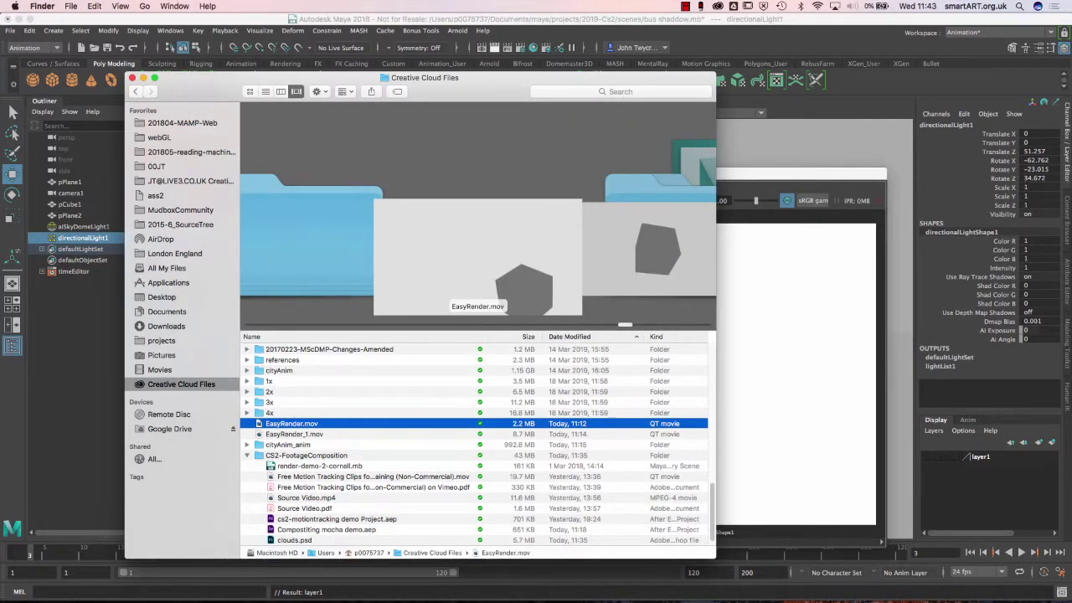
pyautogui.press('super+t')
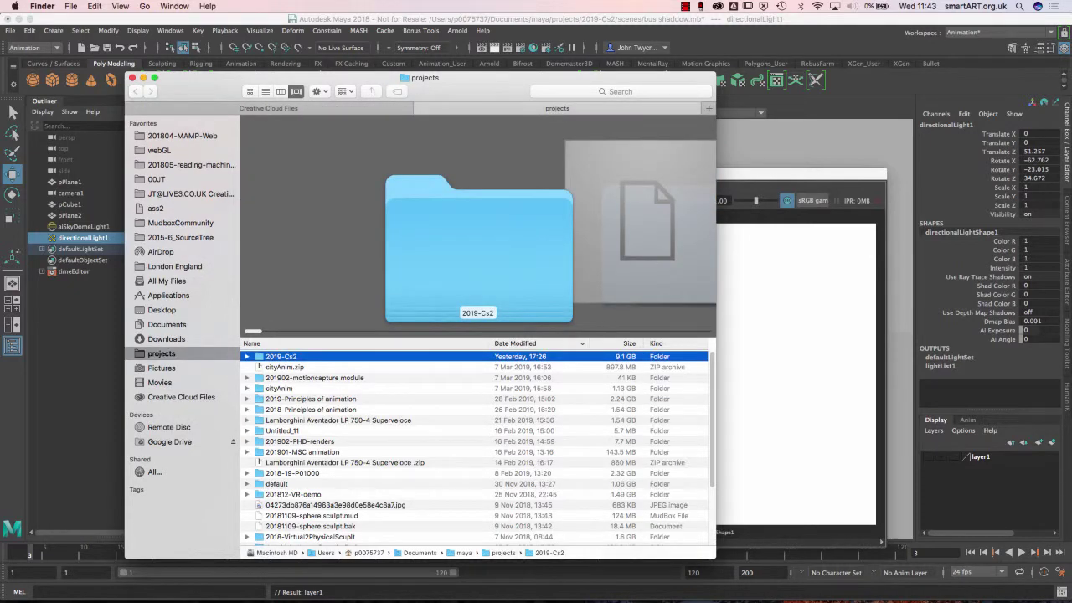
pyautogui.press('super+Down')
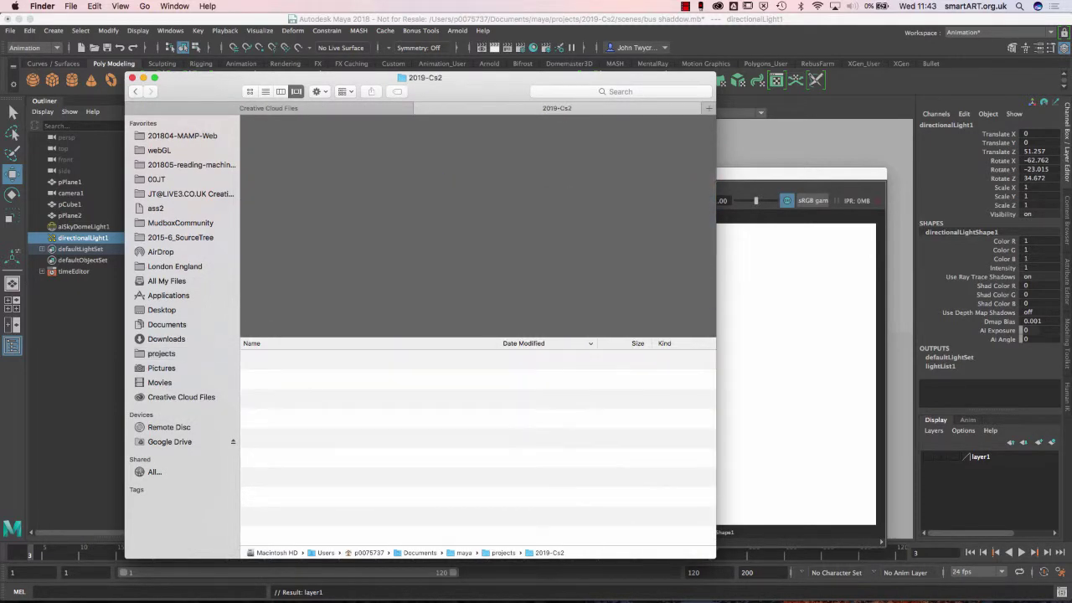
# Step: Open bus shaddow.png from the project's images folder in Preview to check it, and close its window
pyautogui.press('Down')
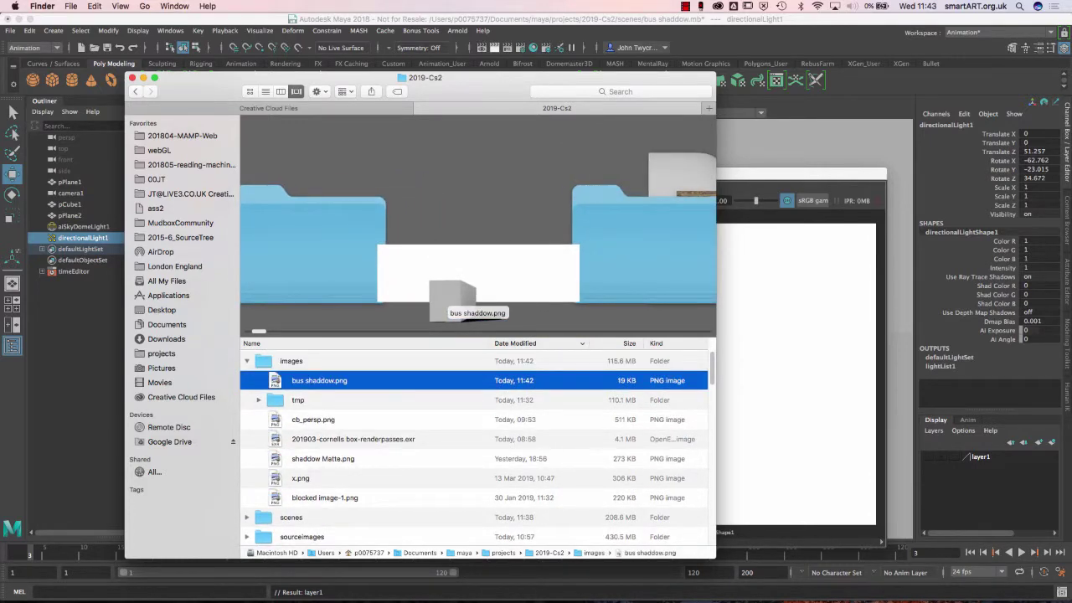
pyautogui.press('super+Down')
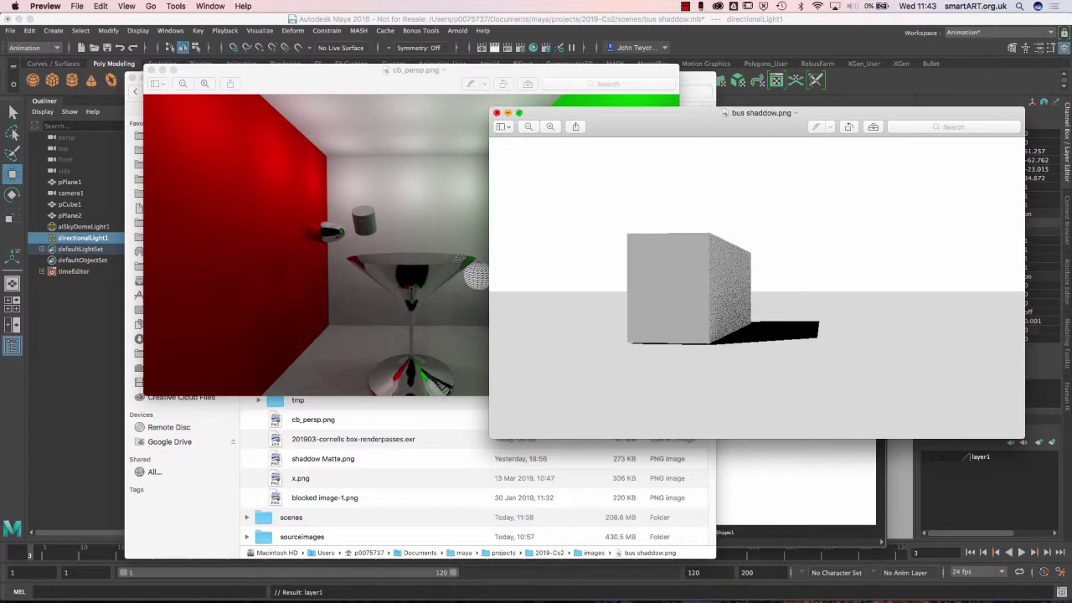
pyautogui.click(496, 112)
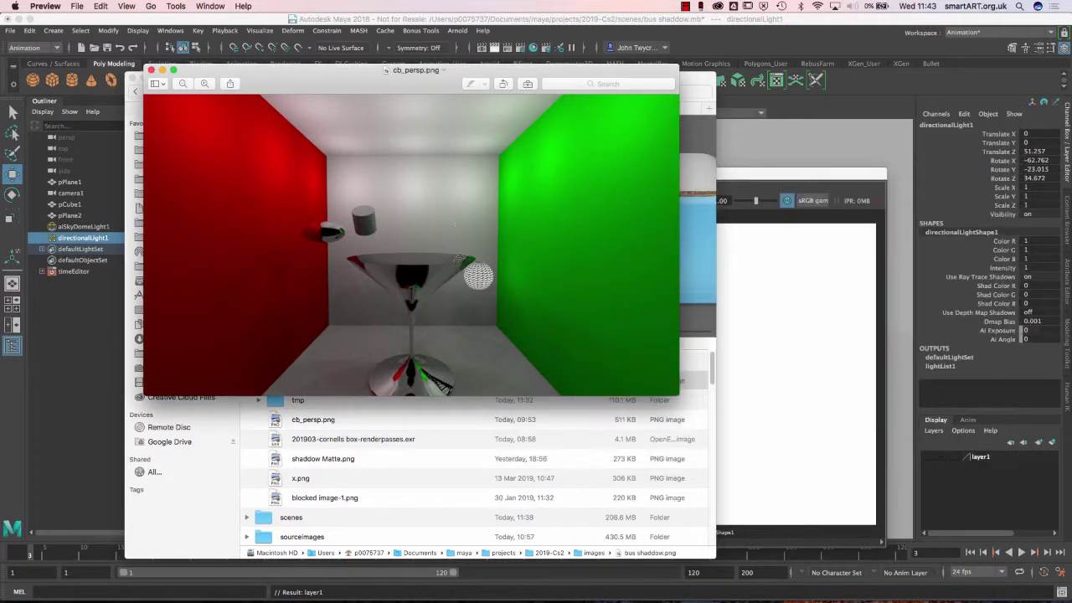
# Step: Switch through After Effects to Finder and import bus shaddow.png into the After Effects project
pyautogui.press('super+Tab')
pyautogui.press('super+Tab')
pyautogui.press('super+Tab')
pyautogui.press('super+Tab')
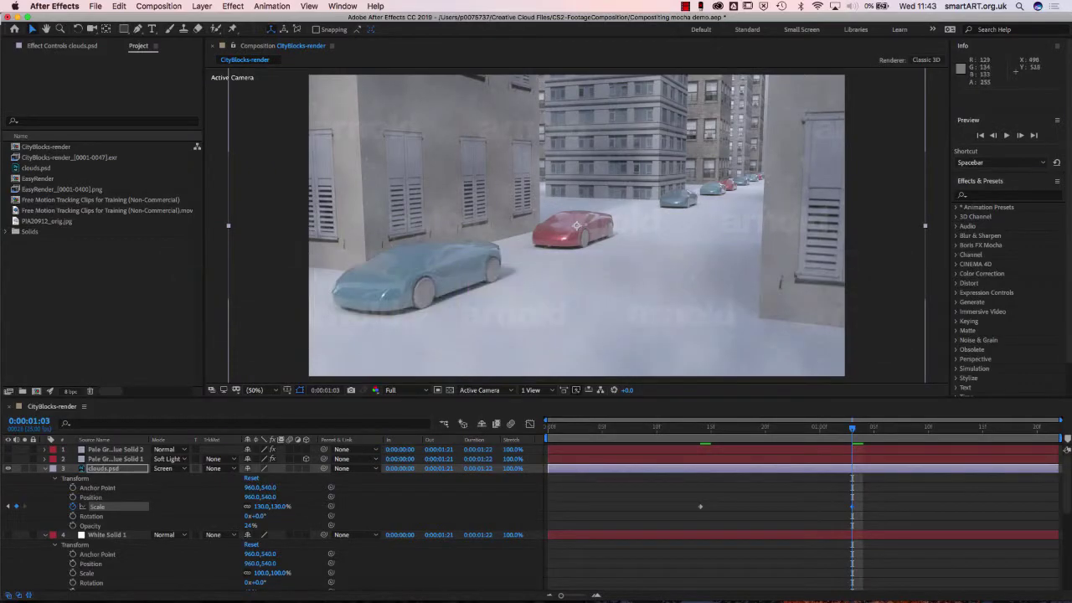
pyautogui.press('super+Tab')
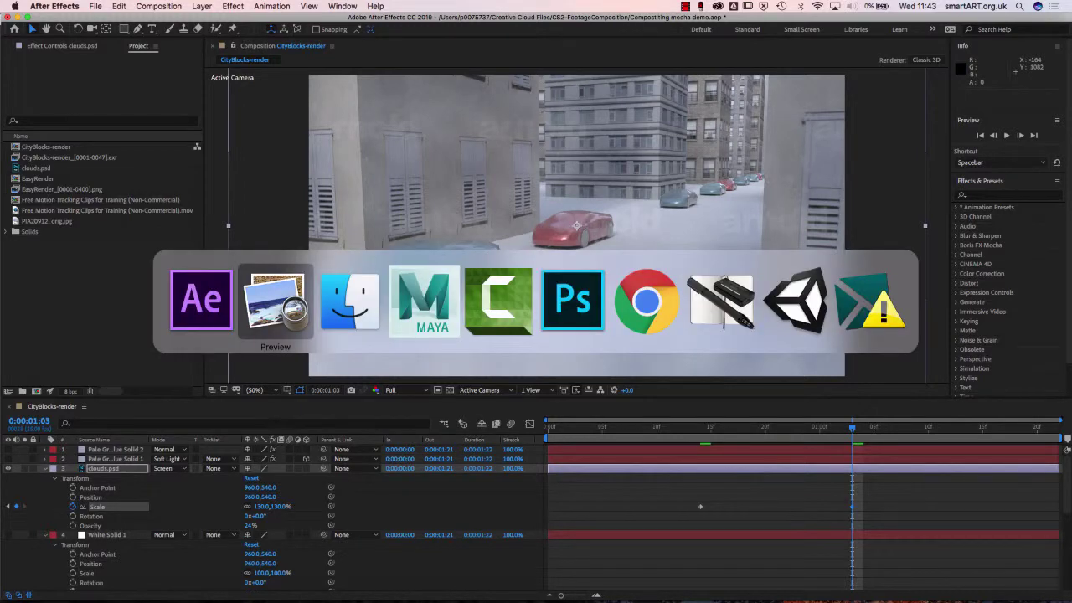
pyautogui.press('super+Tab')
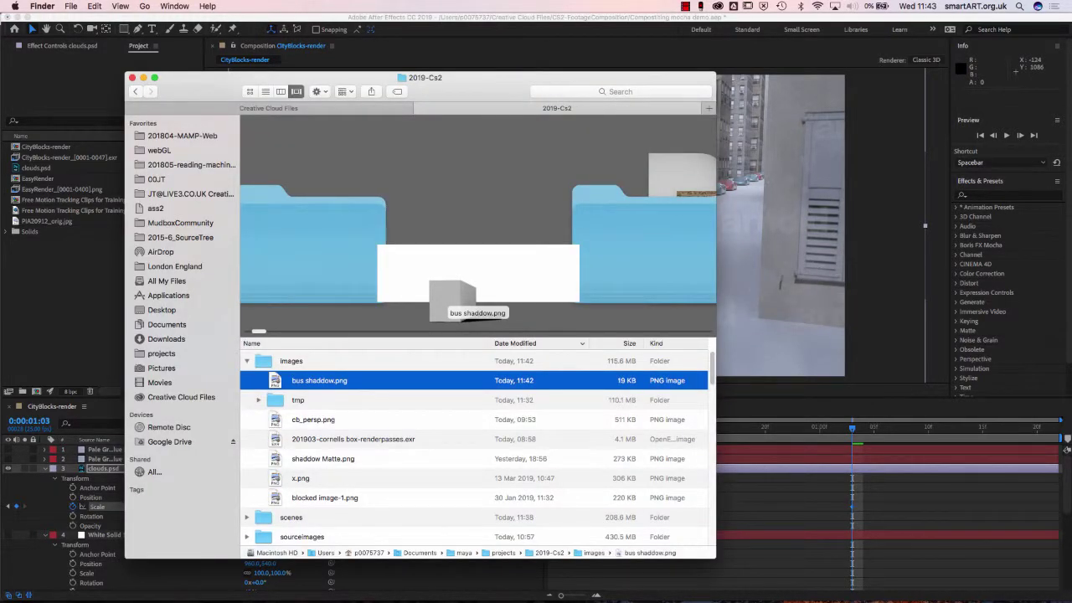
pyautogui.moveTo(277, 380); pyautogui.dragTo(59, 317)
pyautogui.press('super+Tab')
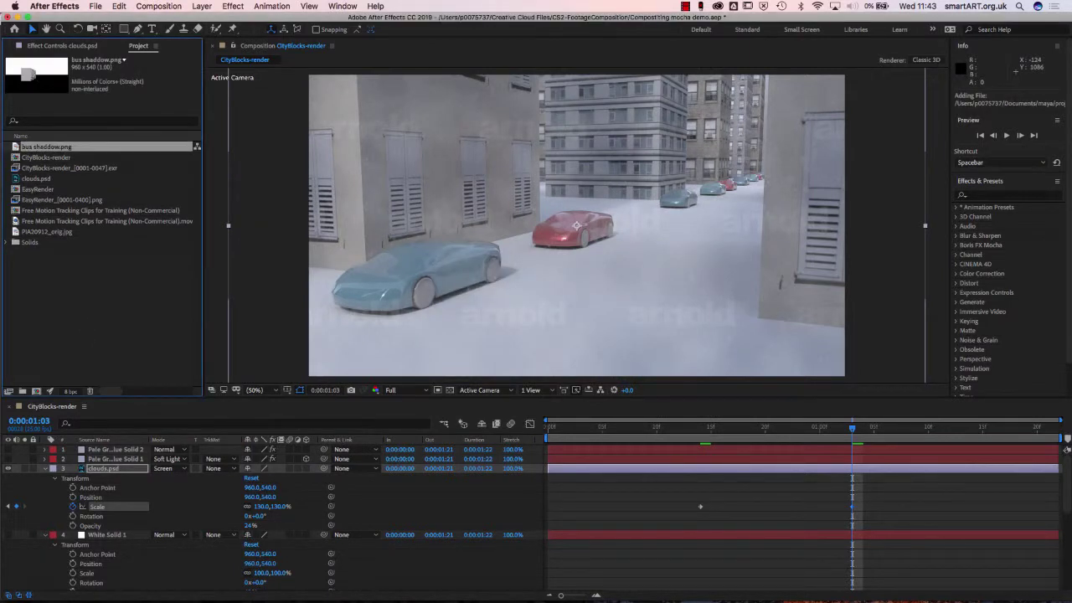
# Step: Place bus shaddow.png above the other CityBlocks-render layers, scaled to about 201% to fill the frame, and move the current time to 0:00:00:04
pyautogui.moveTo(50, 147); pyautogui.dragTo(116, 457)
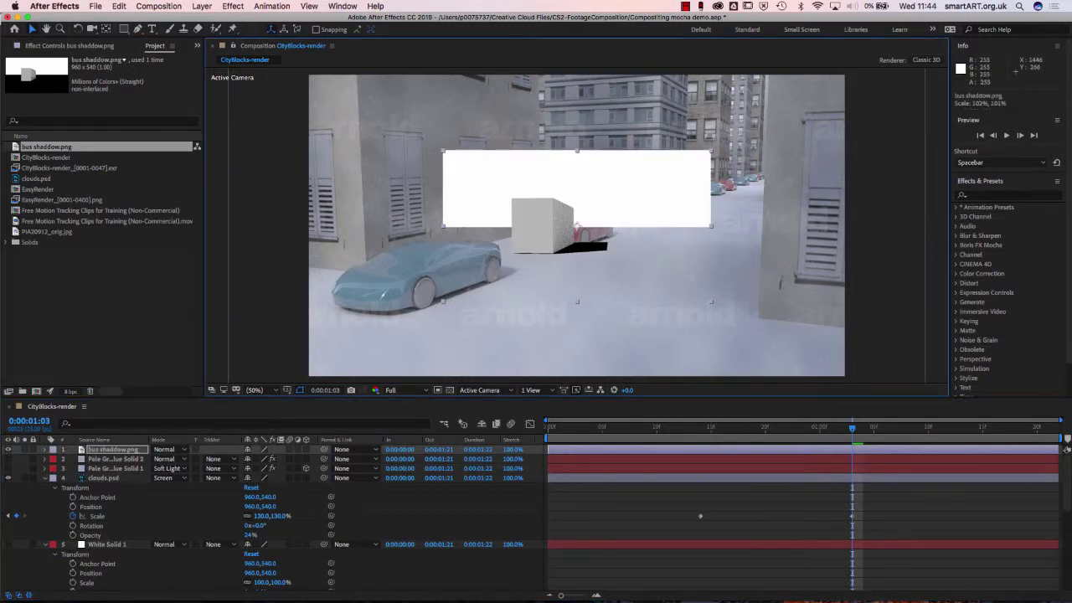
pyautogui.moveTo(712, 151); pyautogui.dragTo(846, 74)
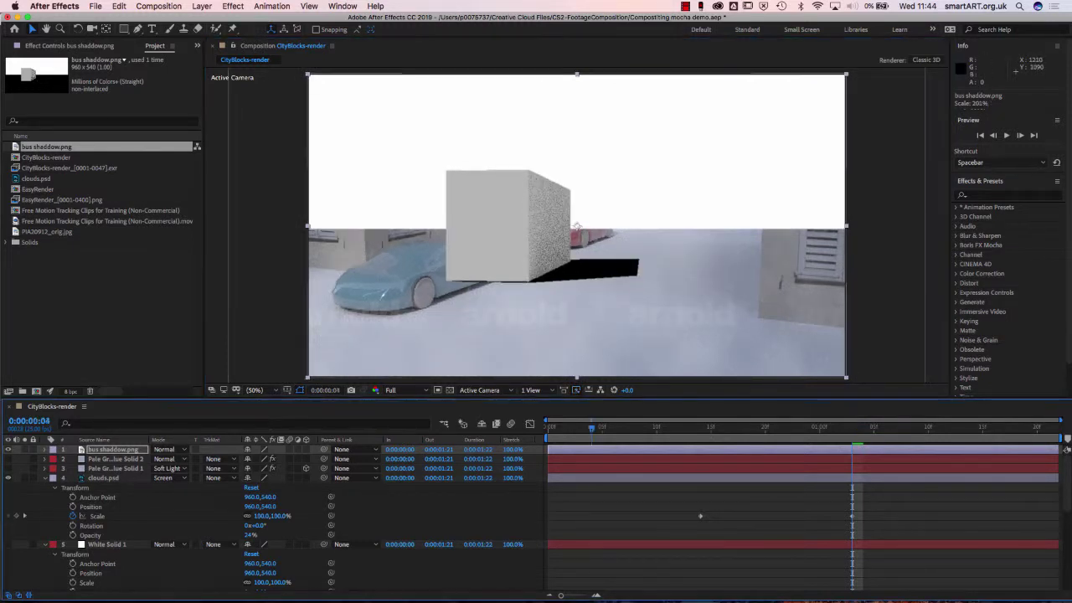
pyautogui.click(591, 428)
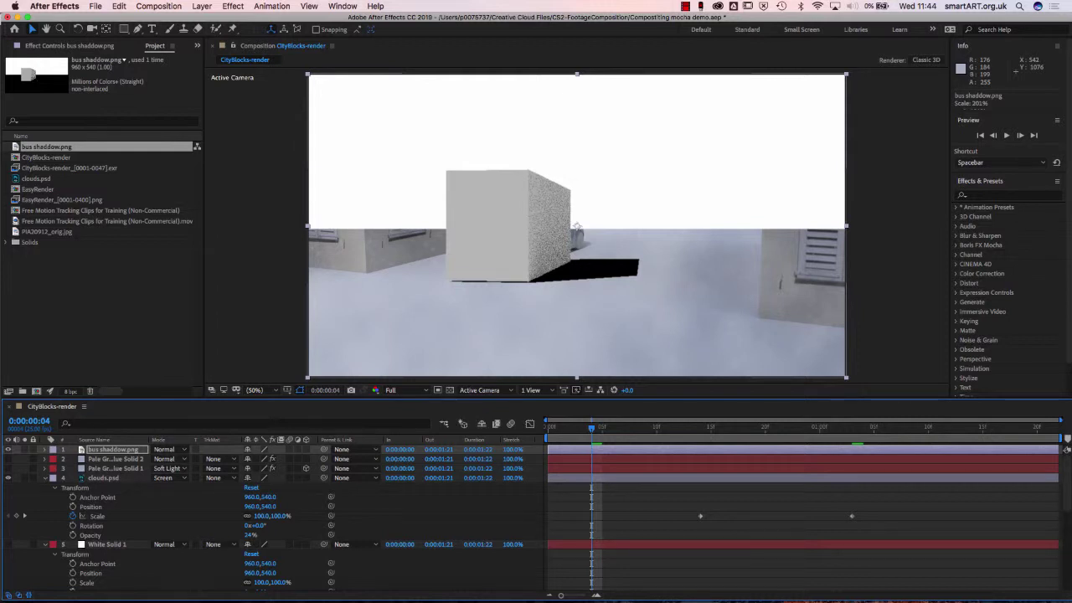
# Step: Lower the bus shaddow.png layer's opacity to 38%
pyautogui.press('t')
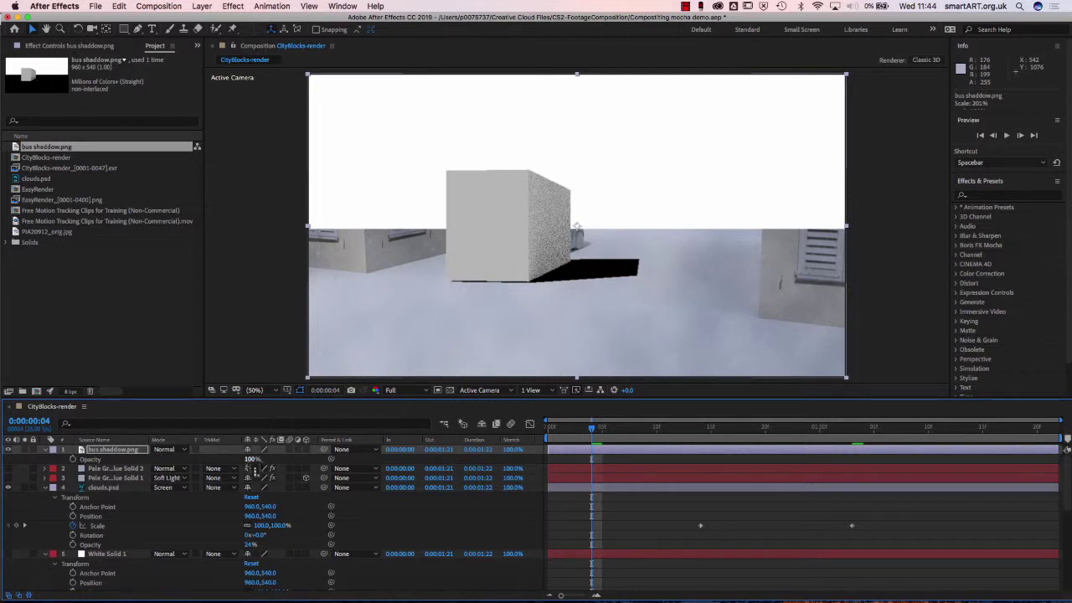
pyautogui.moveTo(250, 459); pyautogui.dragTo(216, 462)
# Step: Switch to Maya and add aiSkyDomeLight1 to the hidden display layer layer1
pyautogui.press('super+Tab')
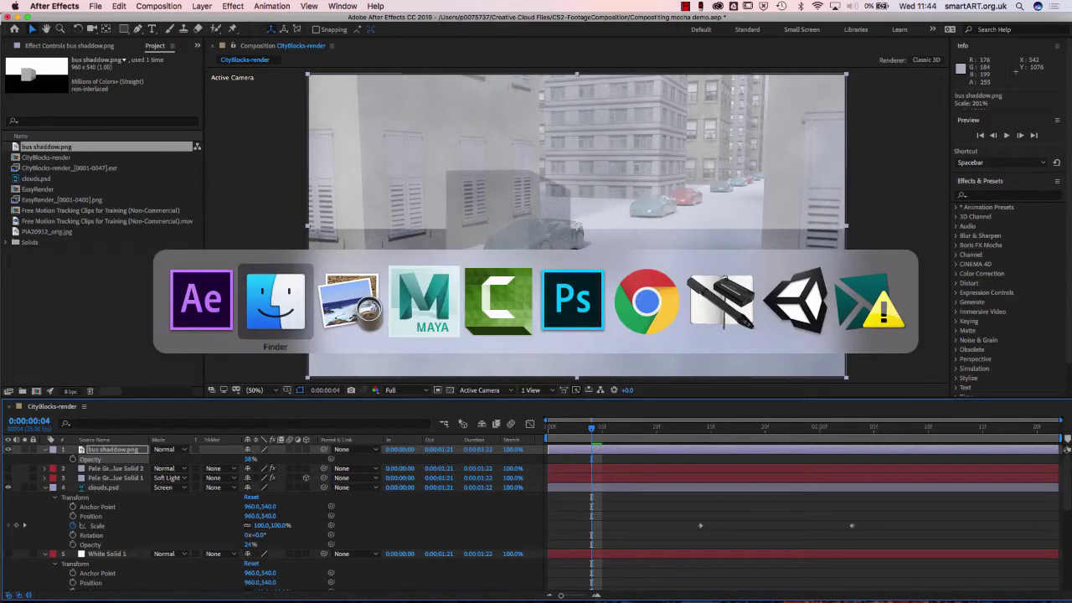
pyautogui.press('super+Tab')
pyautogui.press('super+Tab')
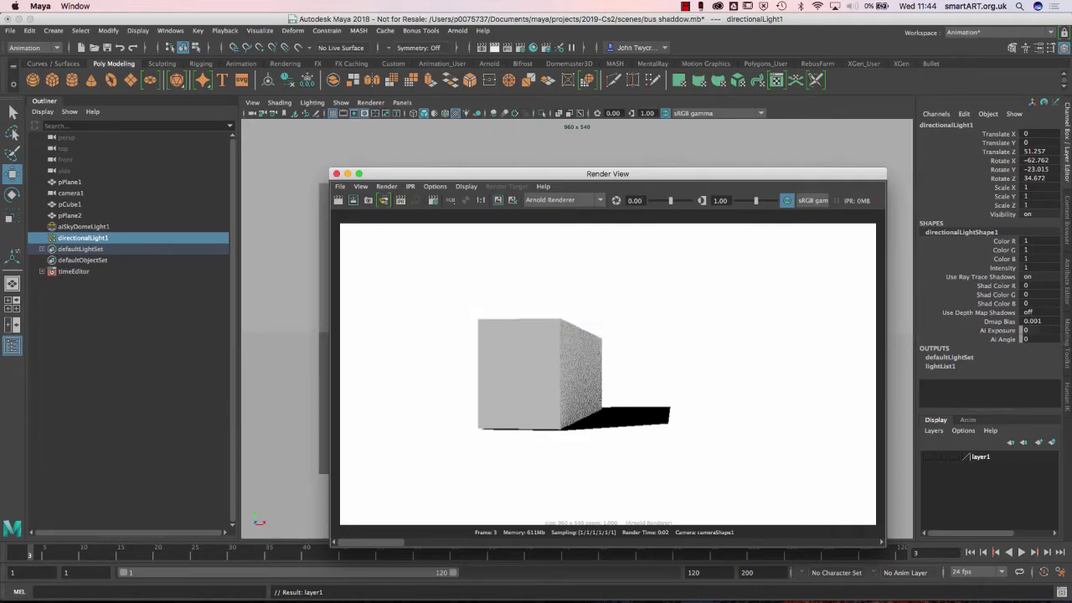
pyautogui.moveTo(607, 174); pyautogui.dragTo(325, 395)
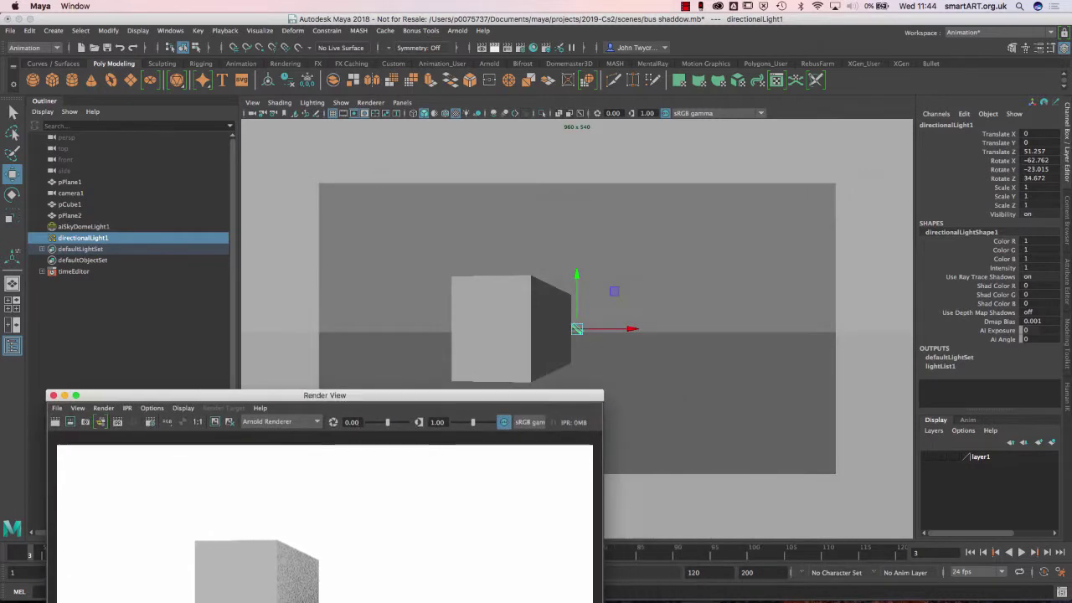
pyautogui.click(83, 226)
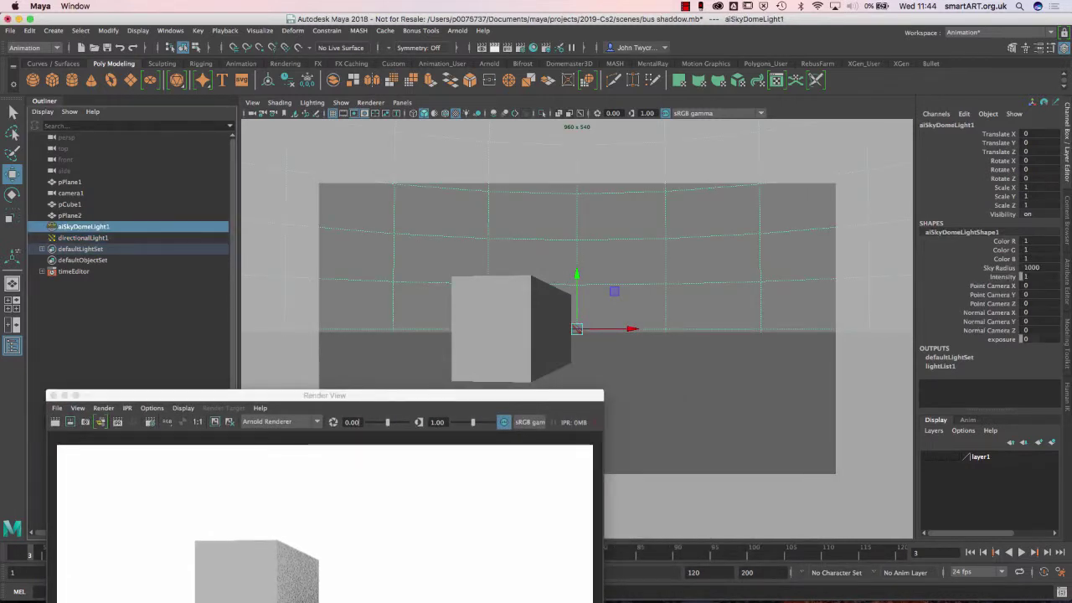
pyautogui.rightClick(947, 458)
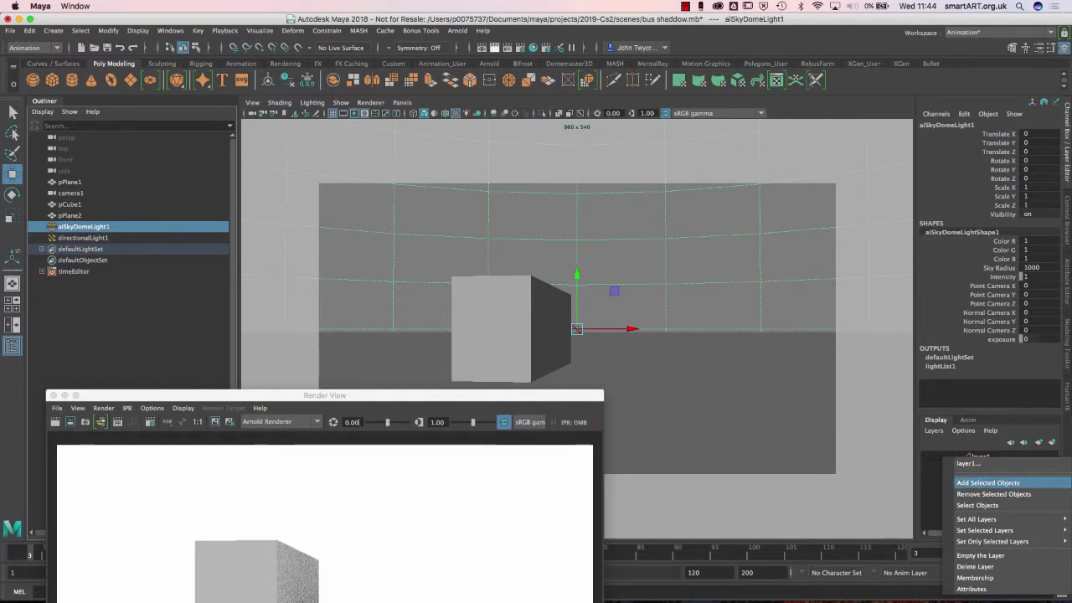
pyautogui.click(989, 483)
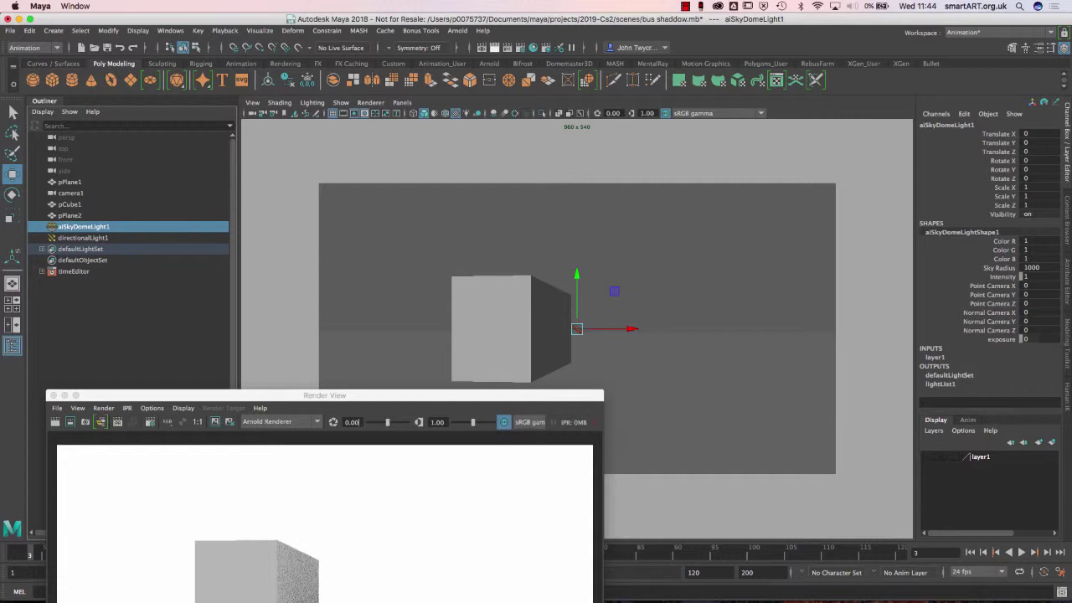
# Step: In pPlane2's aiShadowMatte2 material, lighten the shadow color to mid grey and set the shadow opacity to 0.371
pyautogui.click(683, 400)
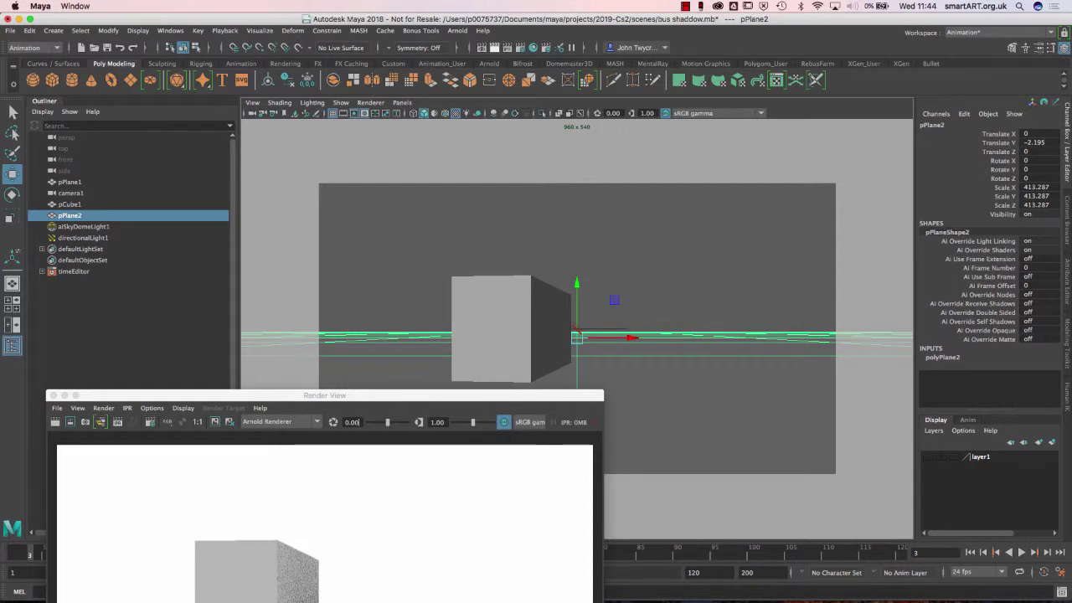
pyautogui.hotkey('ctrl', 'a')
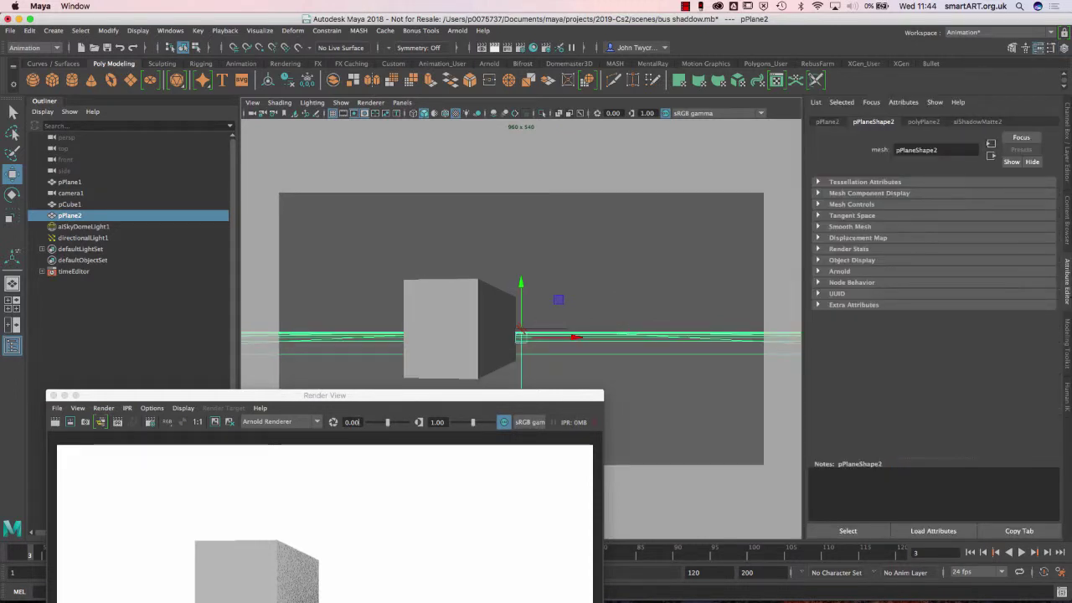
pyautogui.click(977, 121)
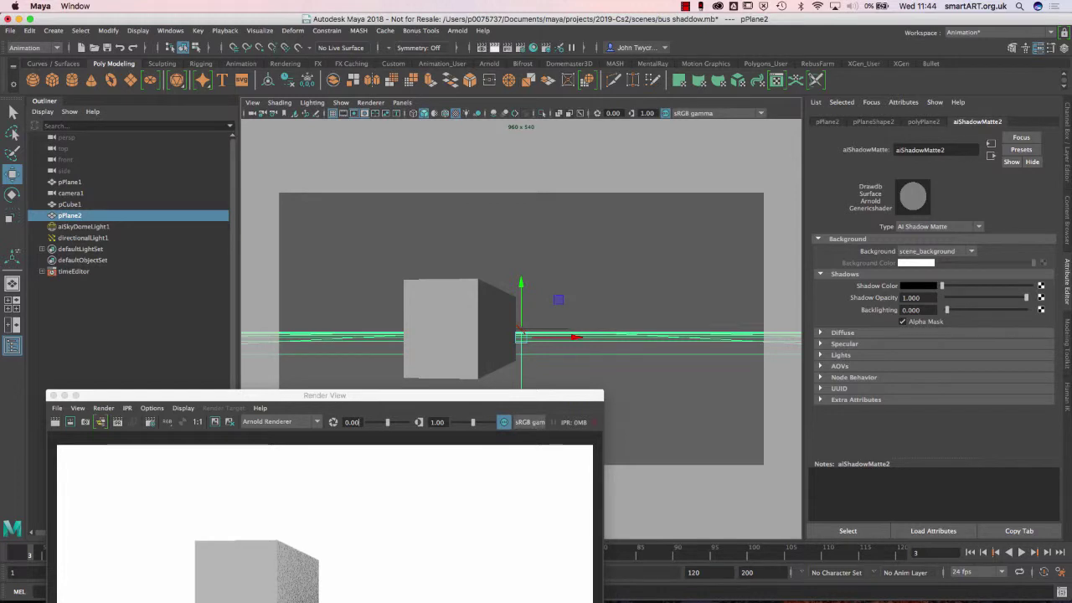
pyautogui.moveTo(942, 286); pyautogui.dragTo(976, 297)
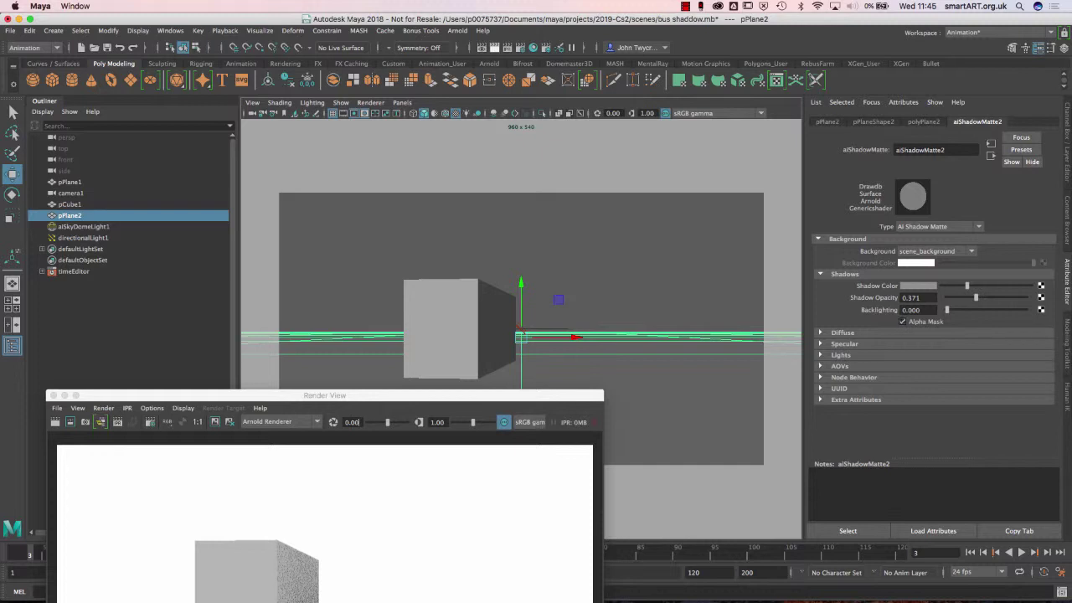
# Step: Render the current frame again and save it as bus shaddow-2.png in the project's images folder
pyautogui.moveTo(374, 394); pyautogui.dragTo(677, 193)
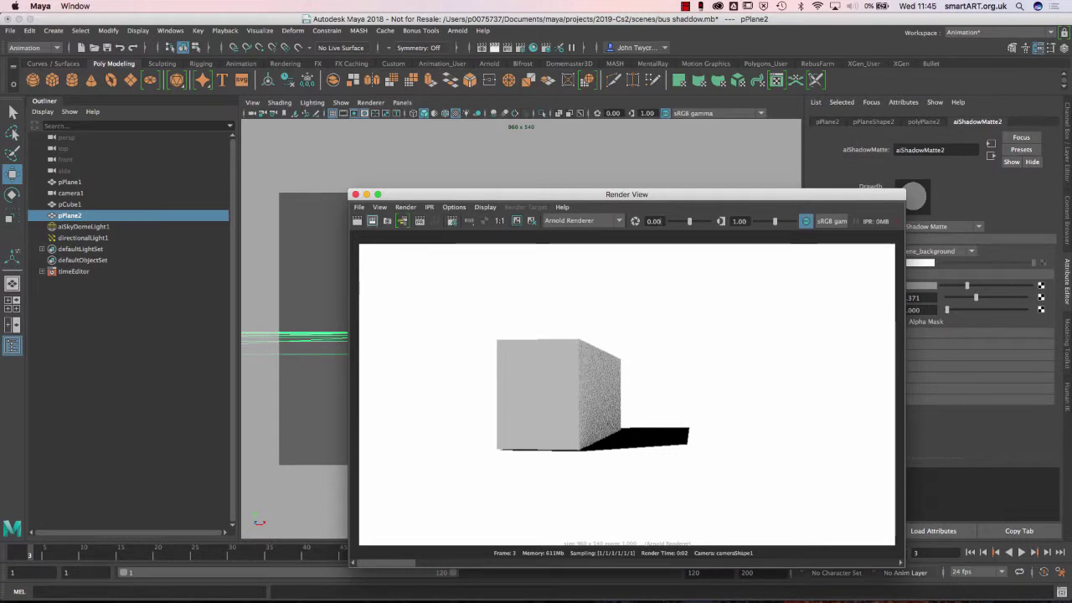
pyautogui.click(356, 220)
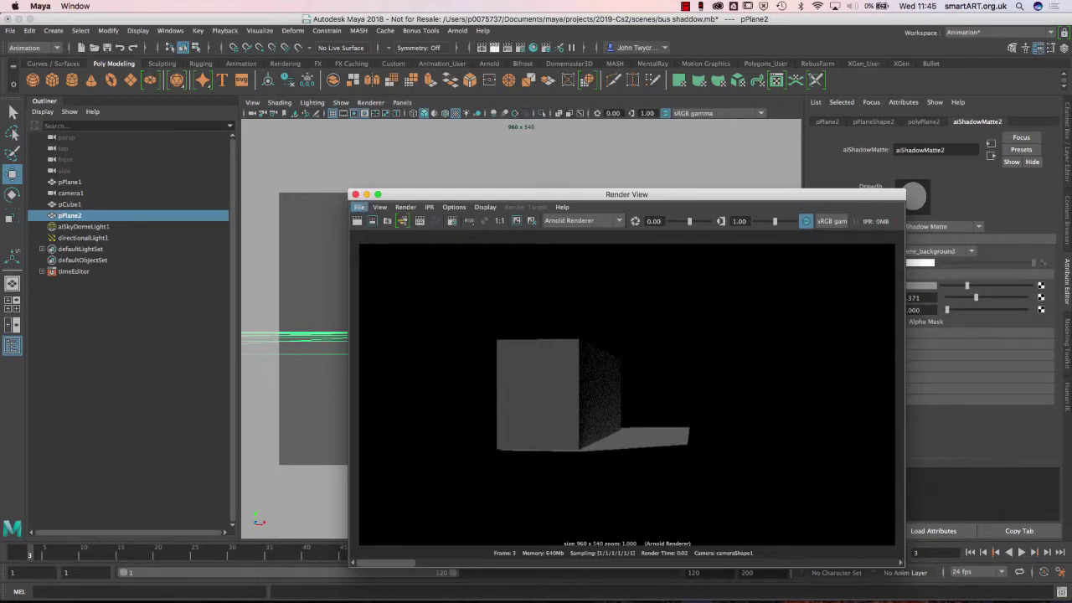
pyautogui.click(358, 207)
pyautogui.click(385, 238)
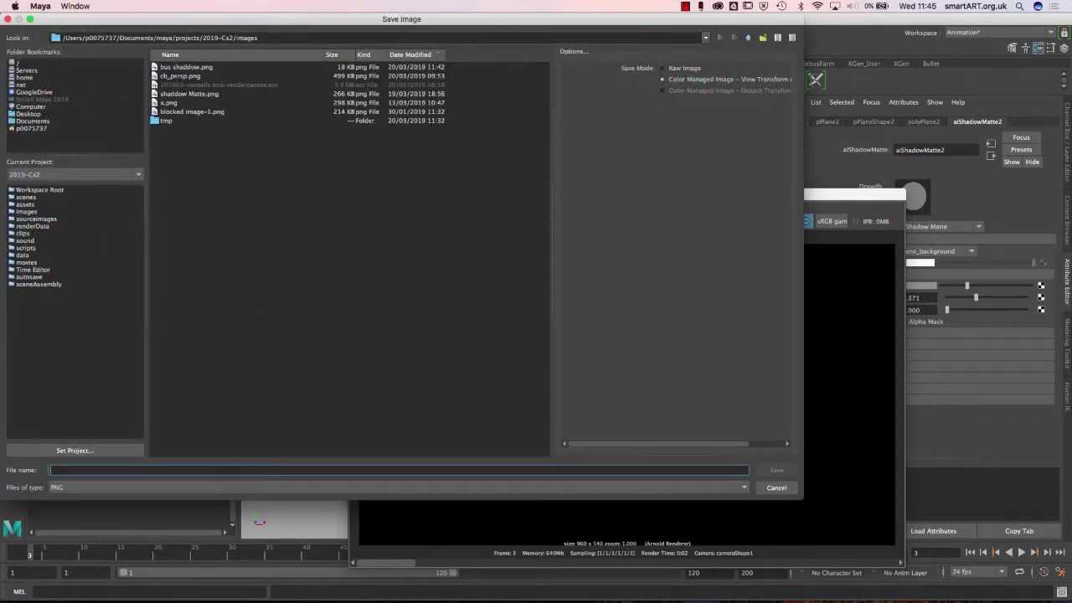
pyautogui.click(186, 66)
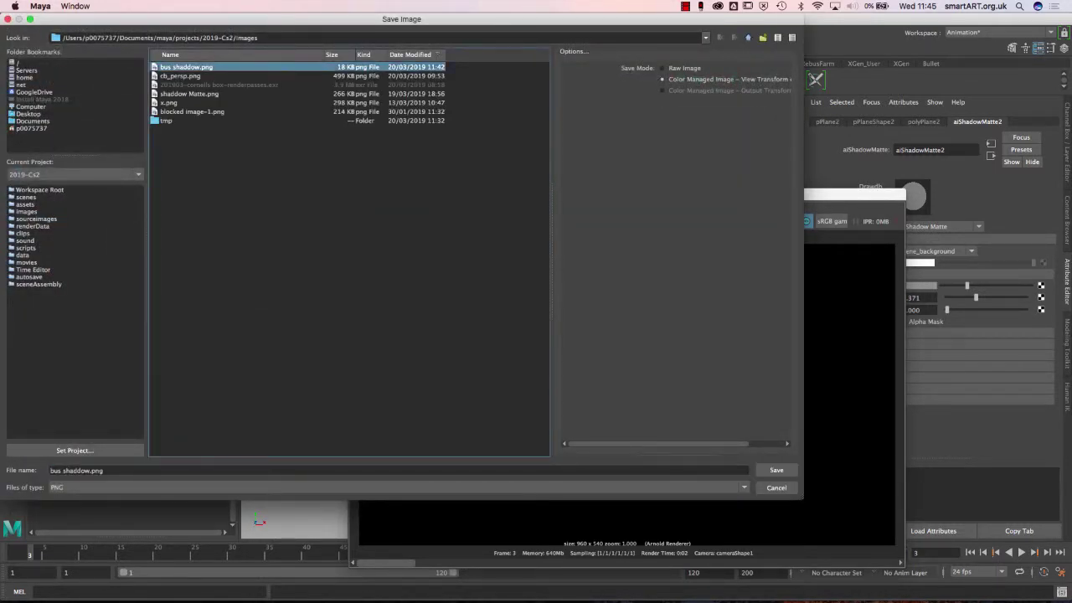
pyautogui.click(91, 471)
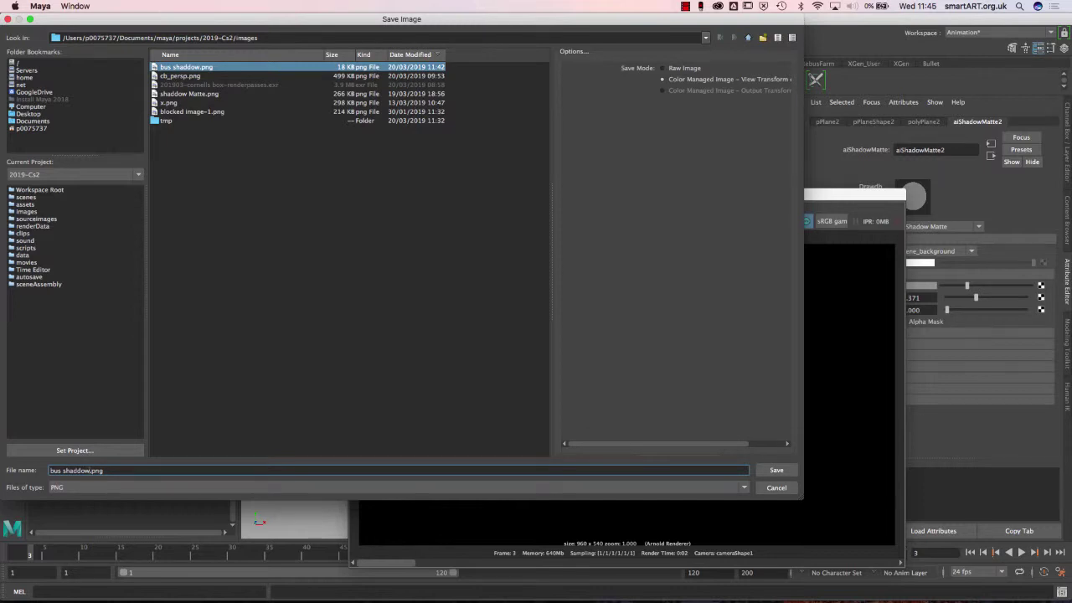
pyautogui.press('Return')
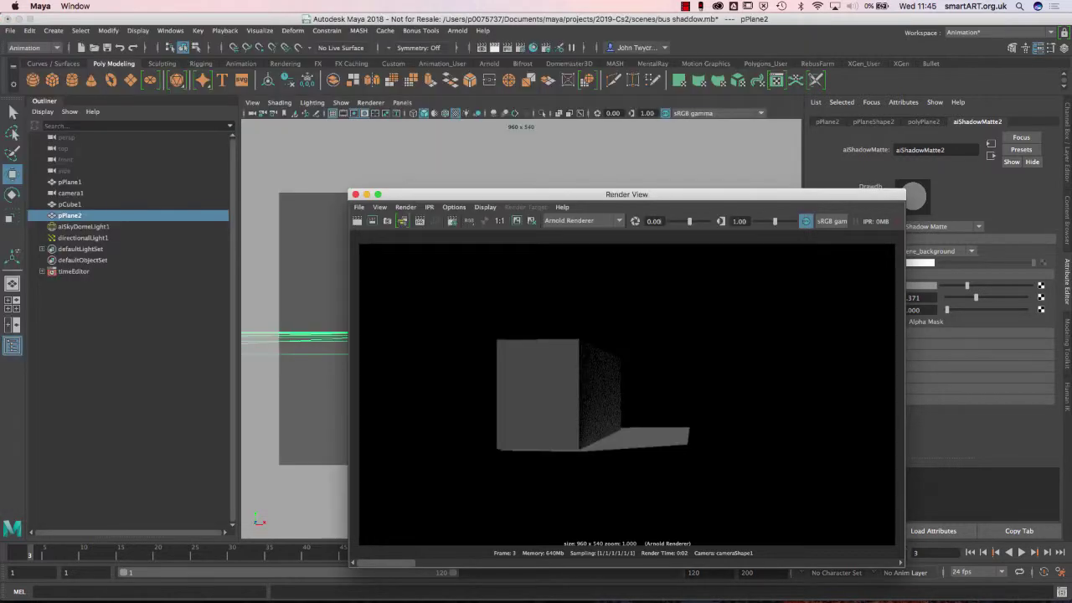
# Step: Switch to Finder and import bus shaddow-2.png into the After Effects project
pyautogui.press('super+Tab')
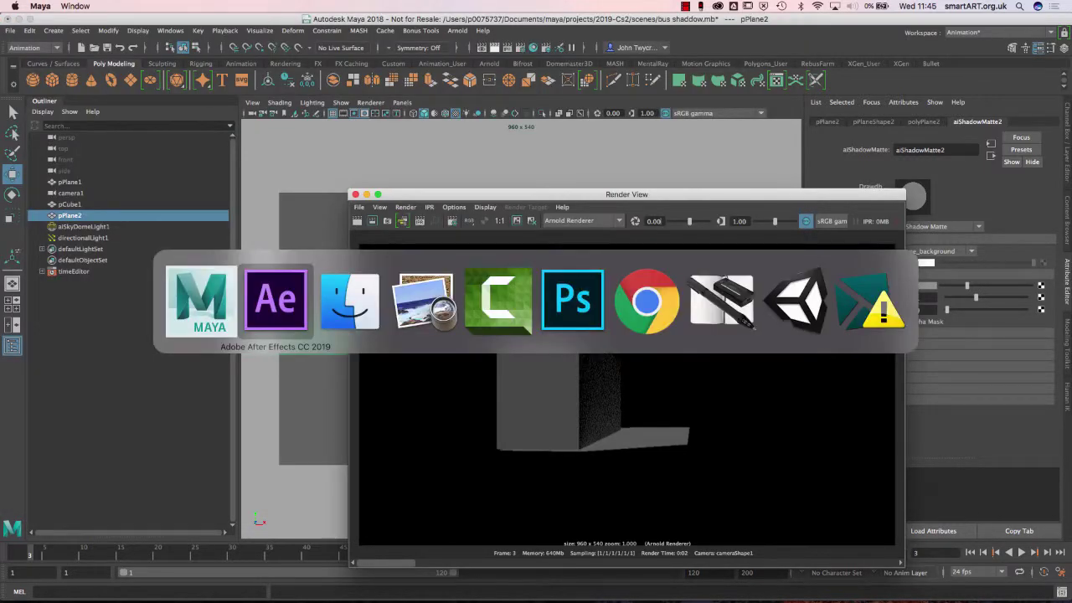
pyautogui.press('super+Tab')
pyautogui.press('super+Tab')
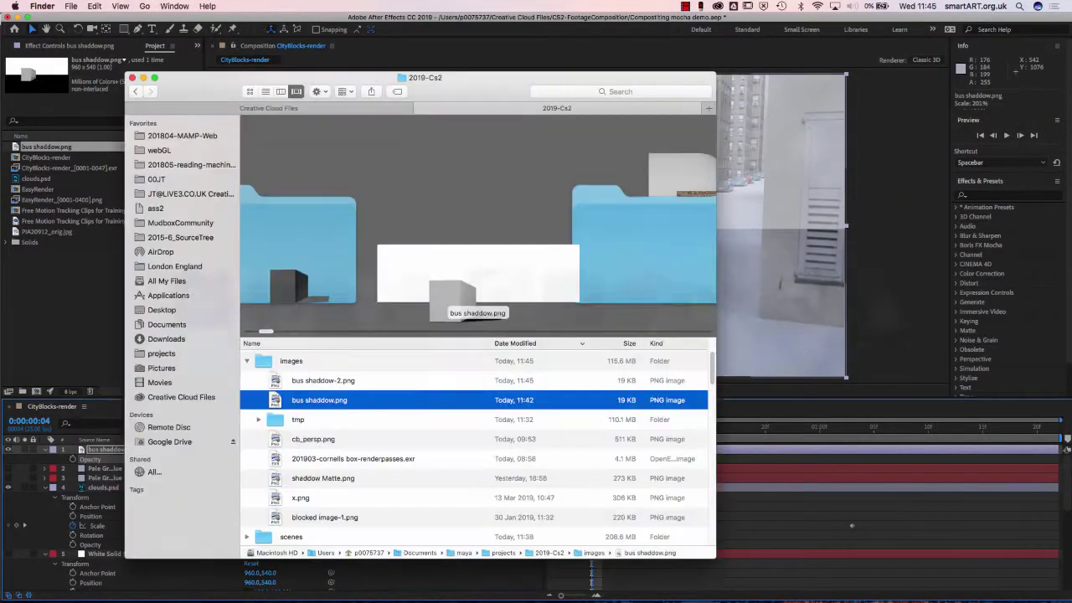
pyautogui.moveTo(452, 297); pyautogui.dragTo(97, 318)
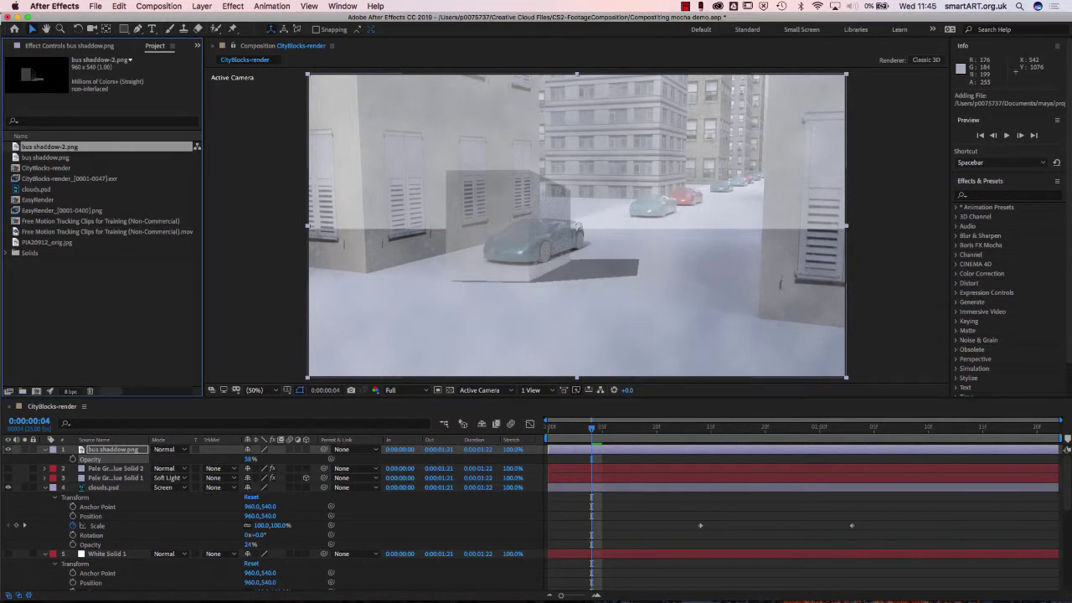
# Step: Replace the bus shaddow.png layer's source with bus shaddow-2.png and set the layer's opacity to 100%
pyautogui.moveTo(113, 449); pyautogui.dragTo(113, 449)
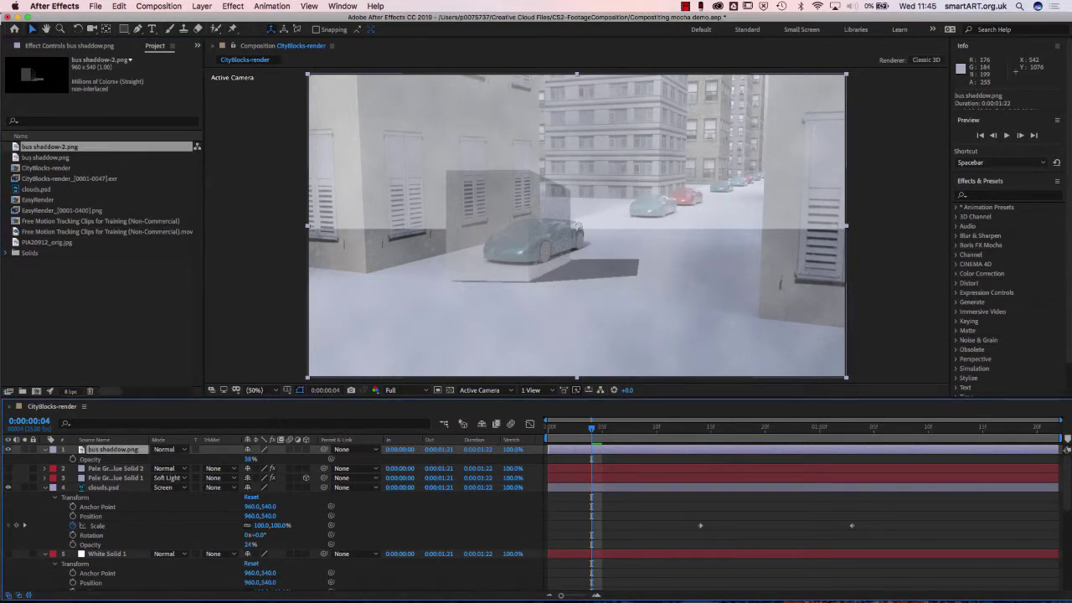
pyautogui.keyDown('alt'); pyautogui.moveTo(50, 147); pyautogui.dragTo(118, 464); pyautogui.keyUp('alt')
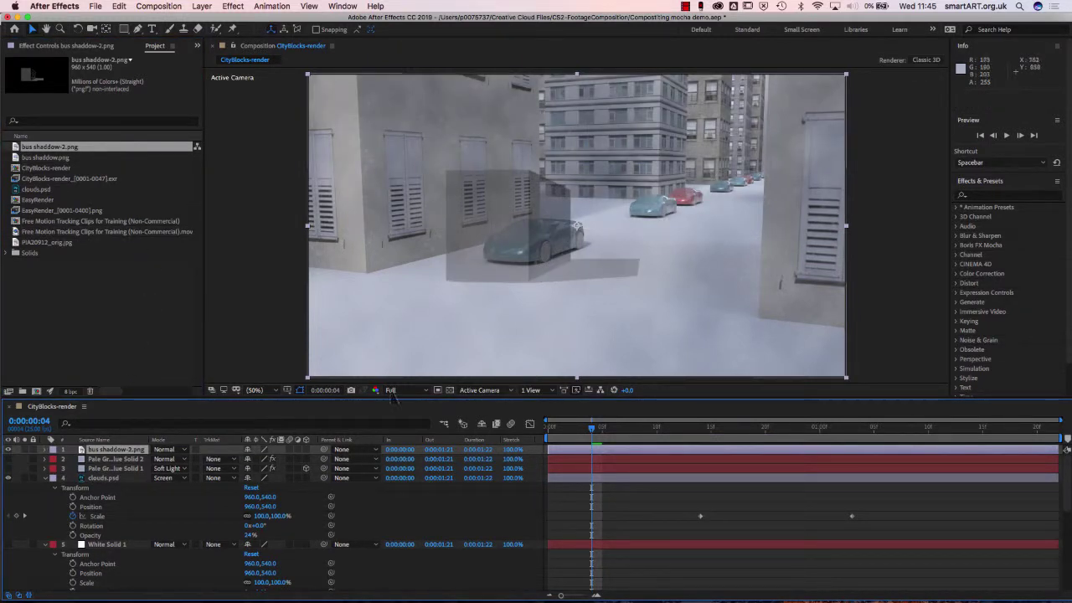
pyautogui.press('t')
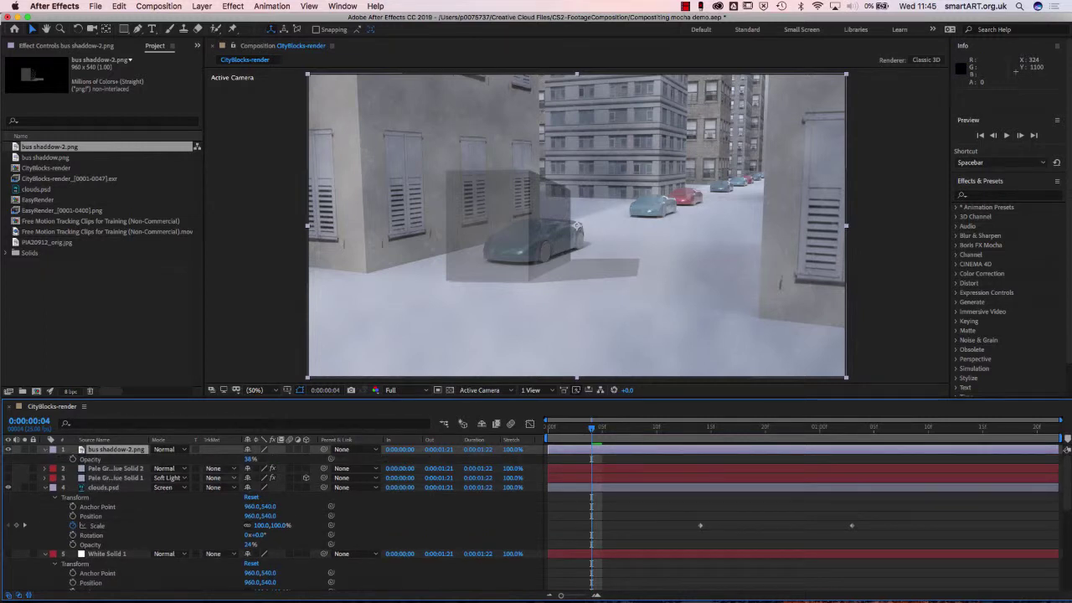
pyautogui.moveTo(249, 461); pyautogui.dragTo(369, 461)
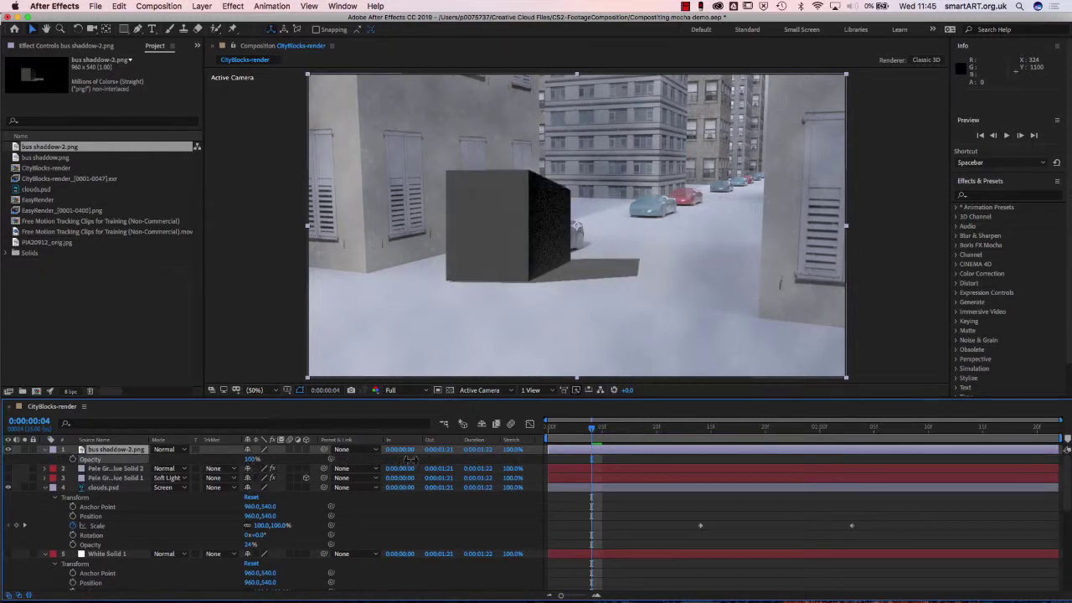
pyautogui.press('Return')
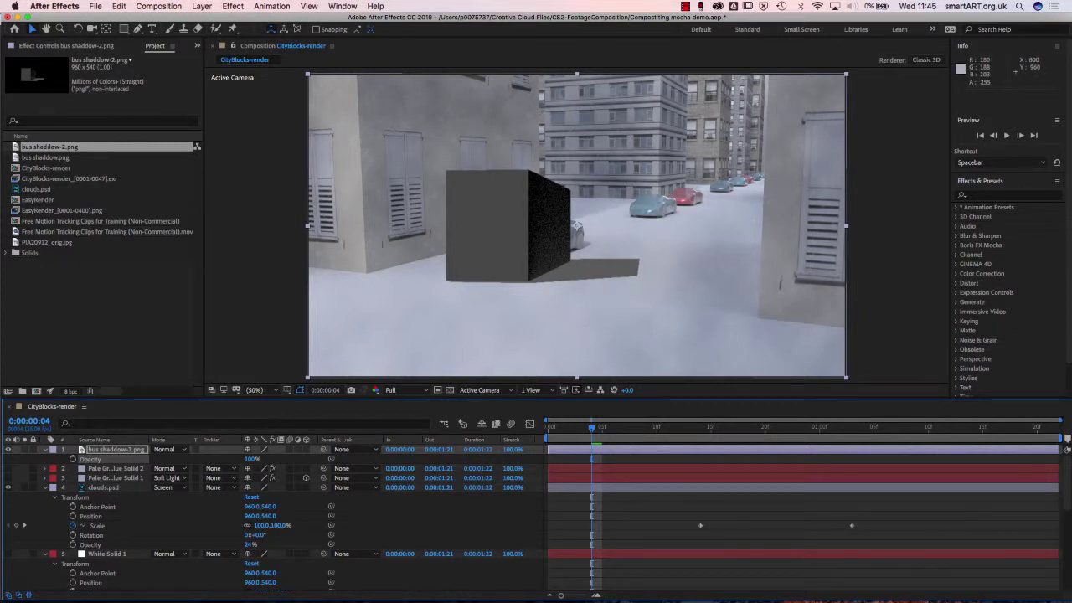
# Step: Lower the bus shaddow-2.png layer's opacity to 56%
pyautogui.moveTo(251, 460); pyautogui.dragTo(242, 469)
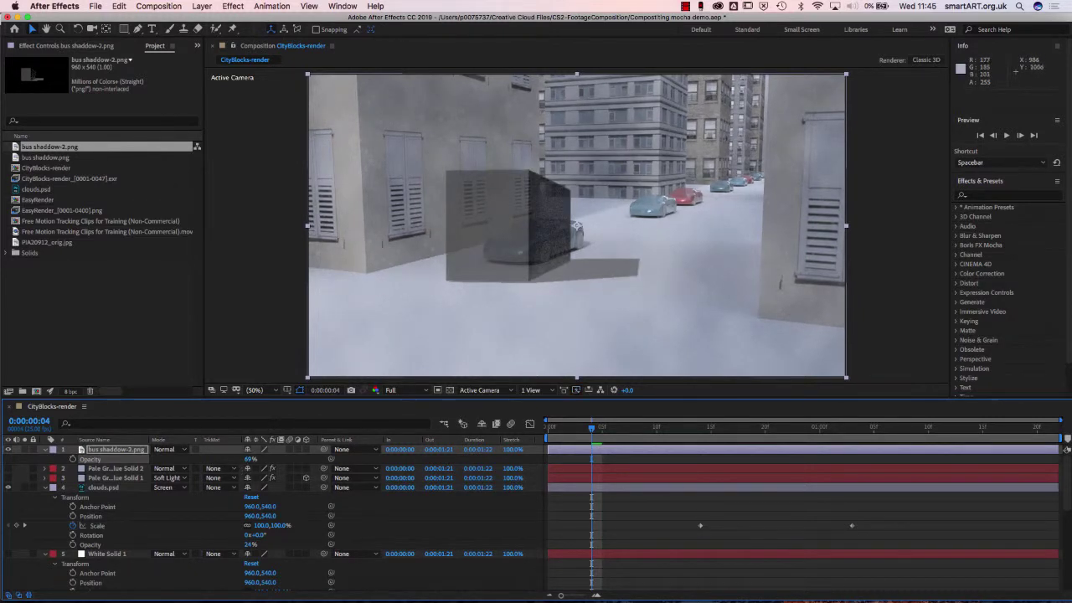
pyautogui.moveTo(252, 460); pyautogui.dragTo(244, 461)
# Step: Switch to Maya and add pPlane2 to the display layer layer1
pyautogui.press('super+Tab')
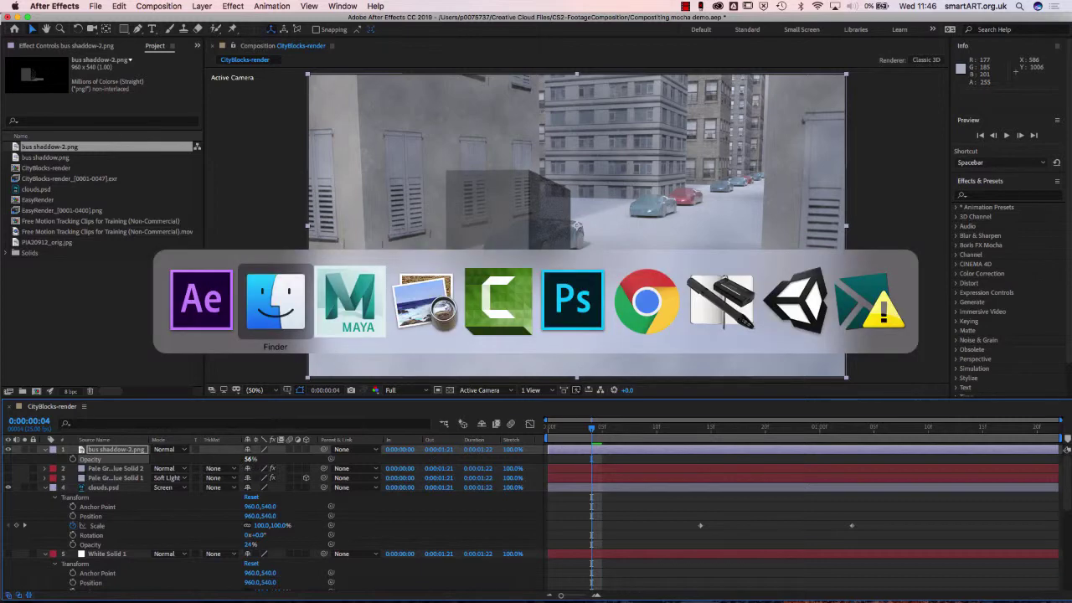
pyautogui.press('super+Tab')
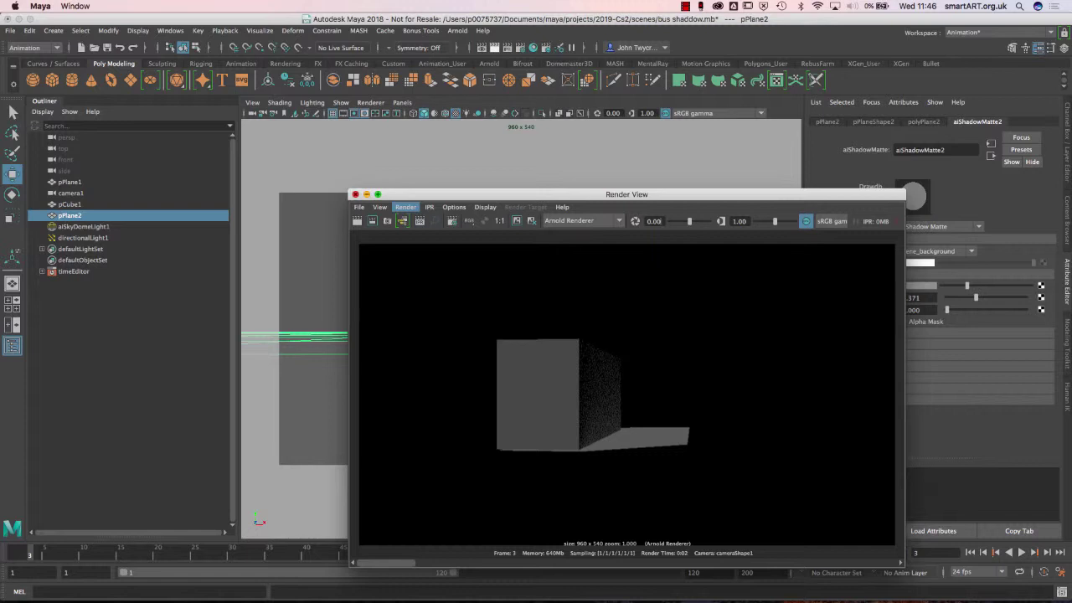
pyautogui.press('super+grave')
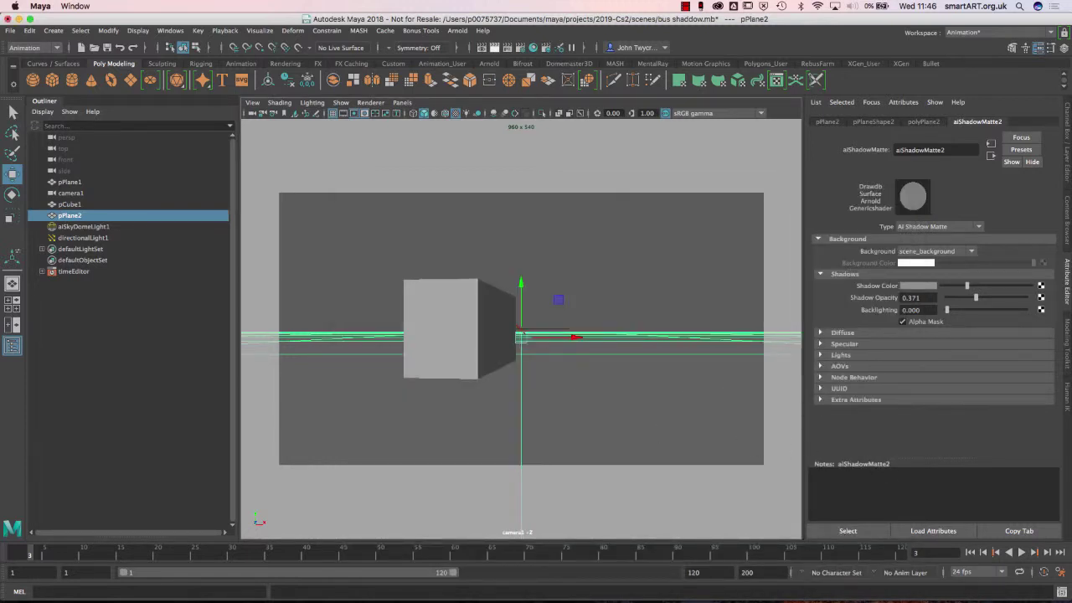
pyautogui.hotkey('ctrl', 'a')
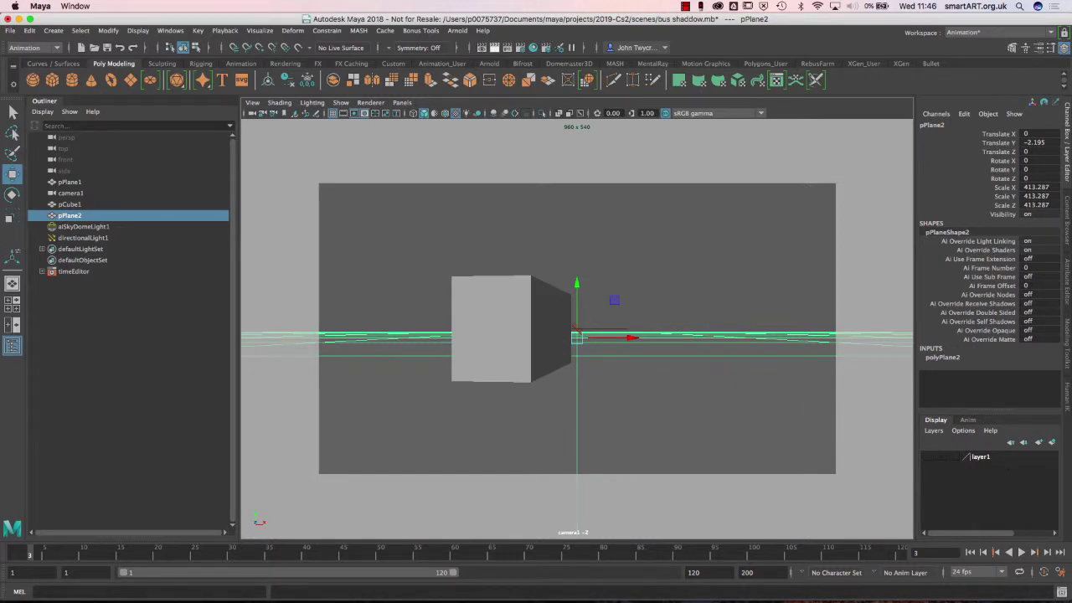
pyautogui.rightClick(975, 457)
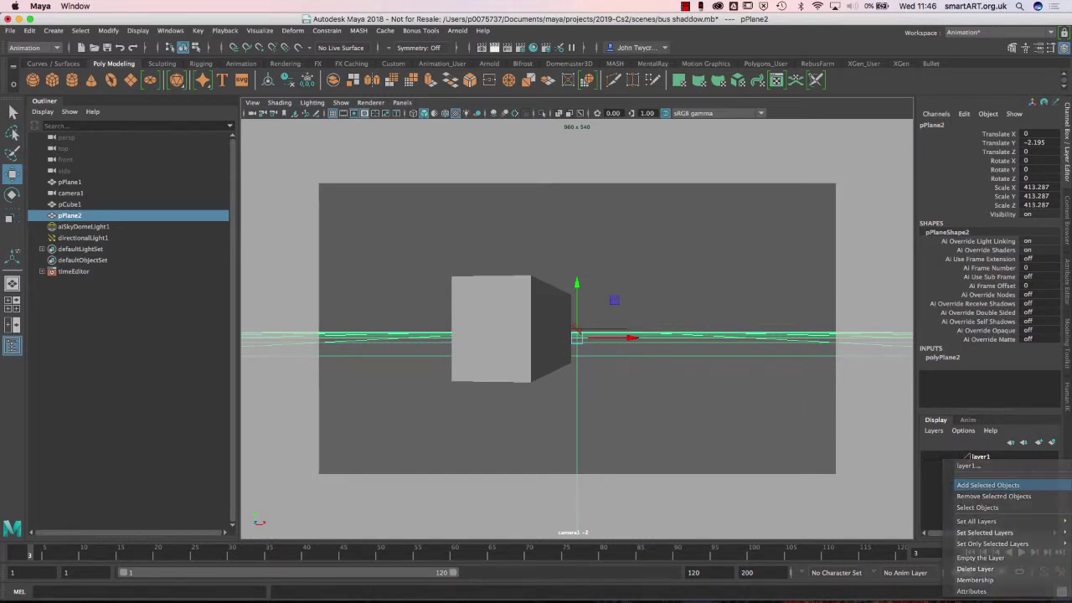
pyautogui.click(989, 485)
# Step: Set the Arnold render sampling to Camera (AA) 3 and Diffuse, Specular, Transmission and SSS 2
pyautogui.click(520, 48)
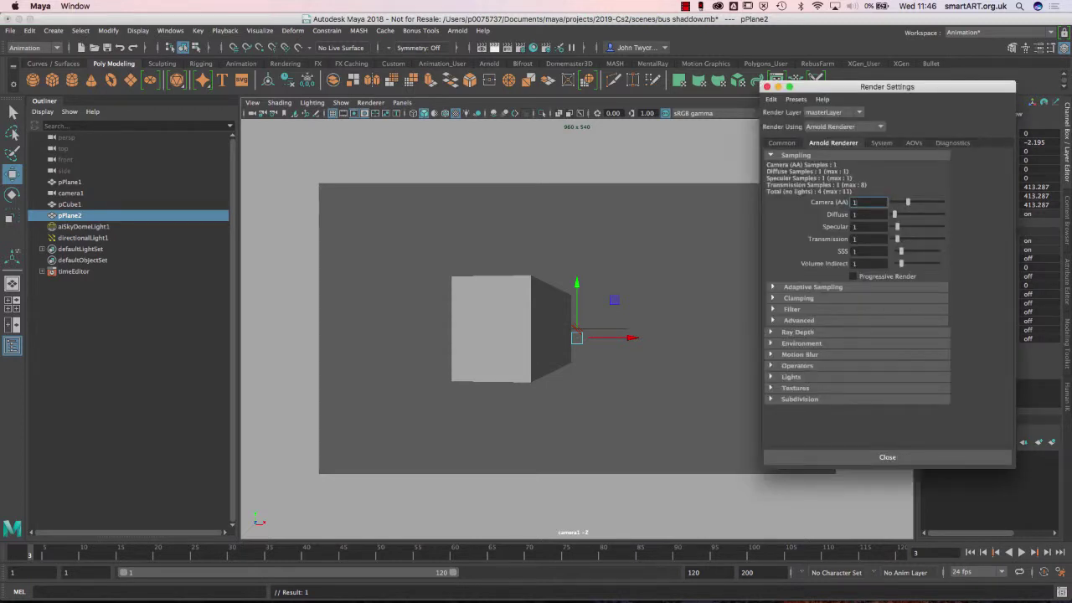
pyautogui.doubleClick(855, 202)
pyautogui.press('Tab')
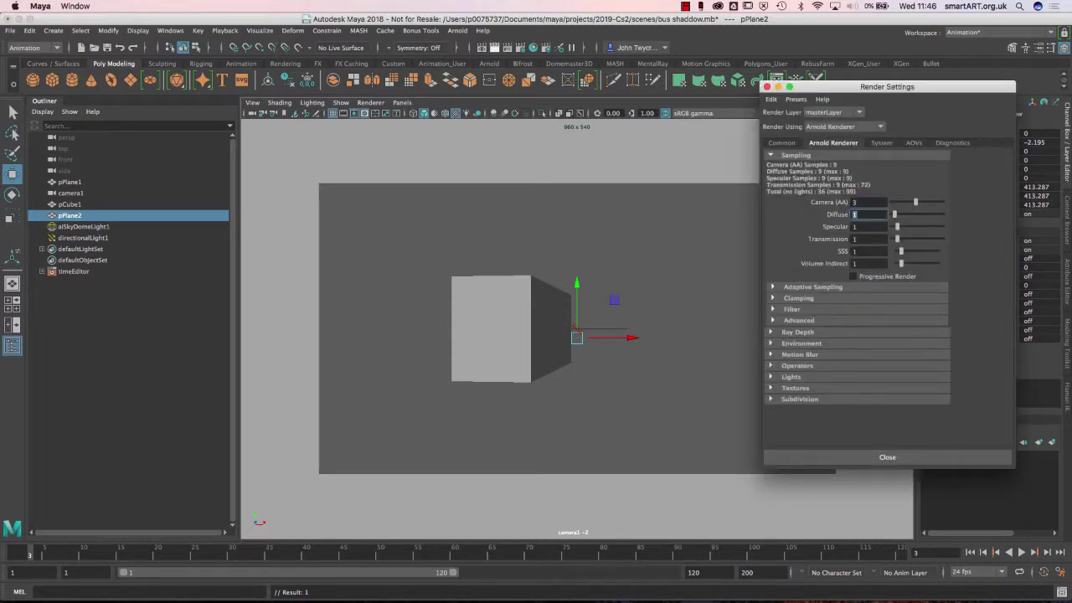
pyautogui.write('2')
pyautogui.press('Tab')
pyautogui.write('2')
pyautogui.press('Tab')
pyautogui.write('2')
pyautogui.press('Tab')
pyautogui.write('2')
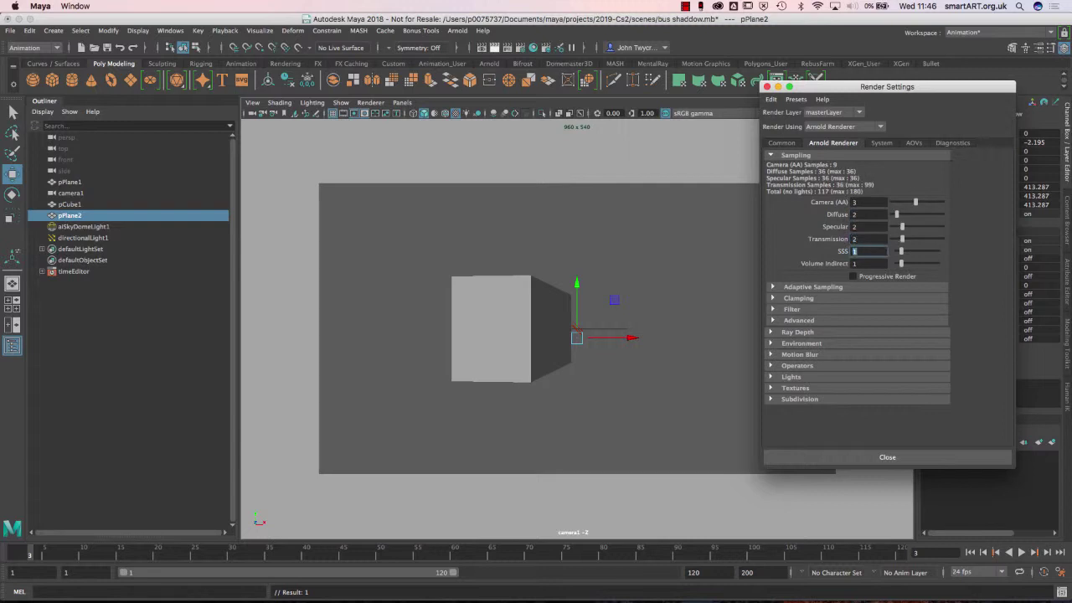
pyautogui.press('Tab')
pyautogui.press('Tab')
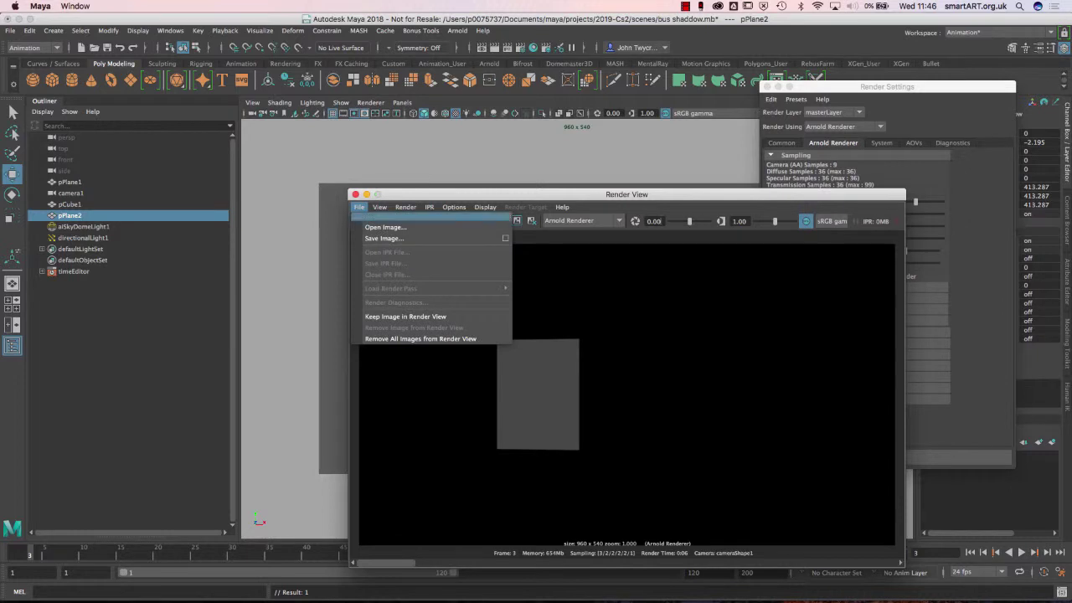
# Step: Render the current frame without the shadow plane and save it as bus shaddow-3.png in the project's images folder
pyautogui.click(383, 238)
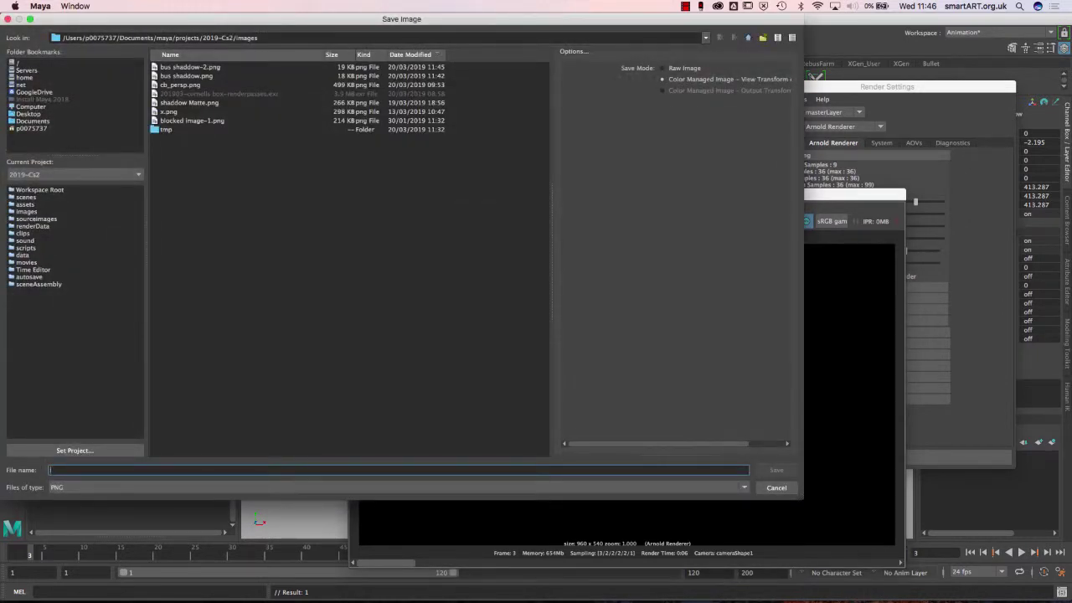
pyautogui.click(186, 75)
pyautogui.click(190, 66)
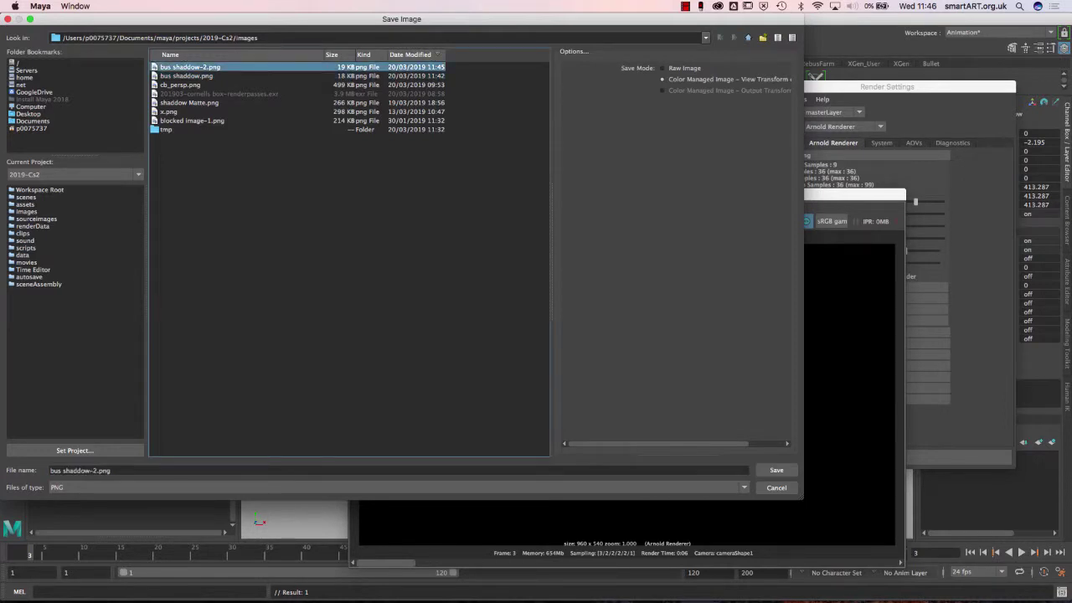
pyautogui.click(95, 469)
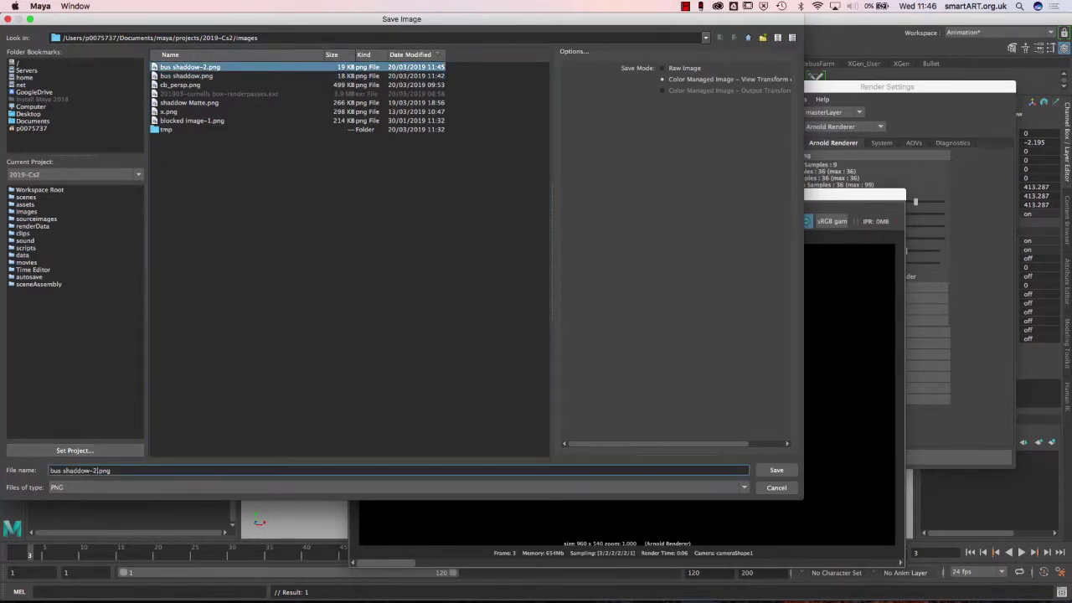
pyautogui.doubleClick(94, 470)
pyautogui.write('3')
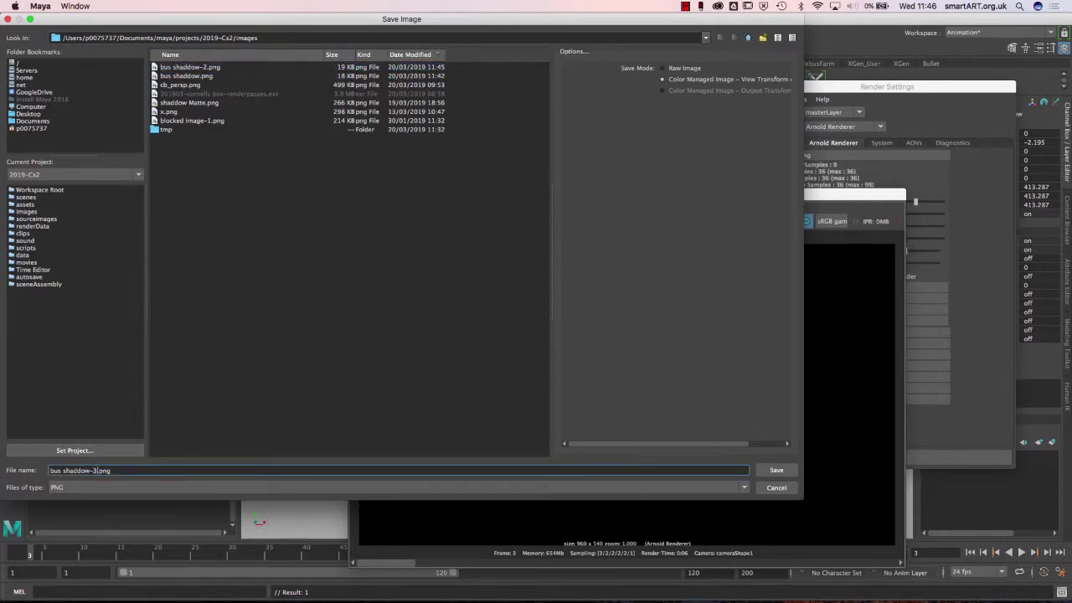
pyautogui.press('Return')
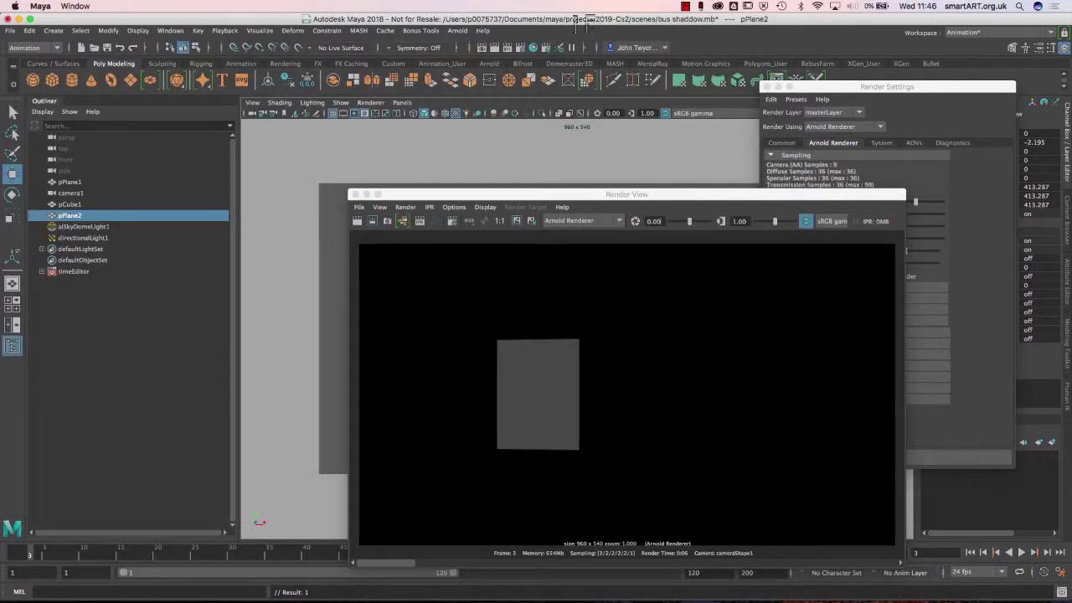
# Step: Switch to Finder and import bus shaddow-3.png into the After Effects project
pyautogui.press('super+Tab')
pyautogui.press('super+Tab')
pyautogui.press('super+Tab')
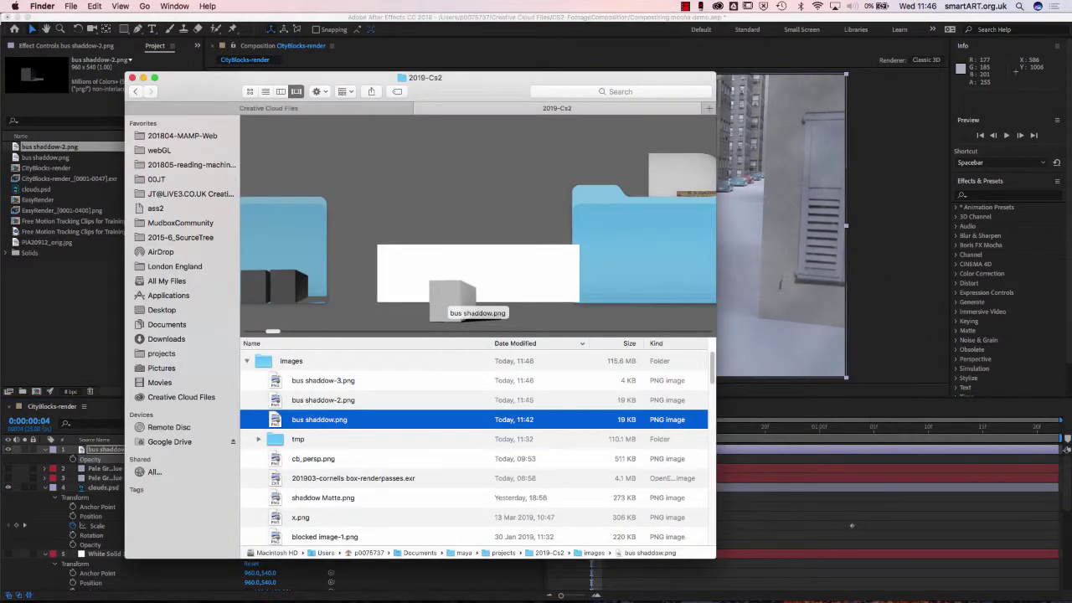
pyautogui.moveTo(474, 306); pyautogui.dragTo(59, 340)
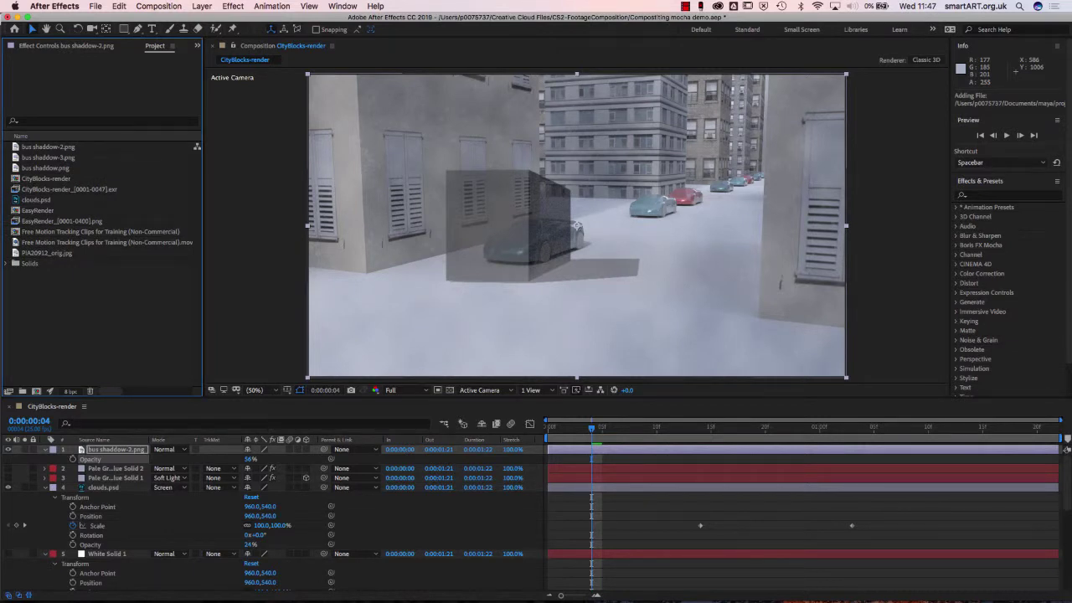
# Step: Duplicate the bus shaddow-2.png layer and replace the upper copy's source with bus shaddow-3.png
pyautogui.click(50, 147)
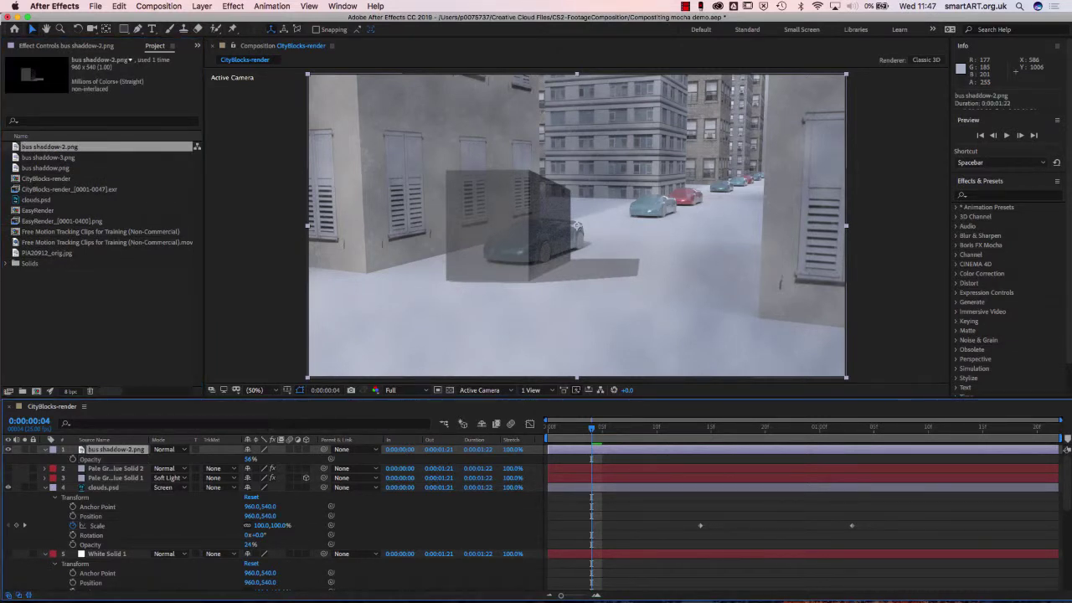
pyautogui.keyDown('alt'); pyautogui.moveTo(51, 147); pyautogui.dragTo(131, 299); pyautogui.keyUp('alt')
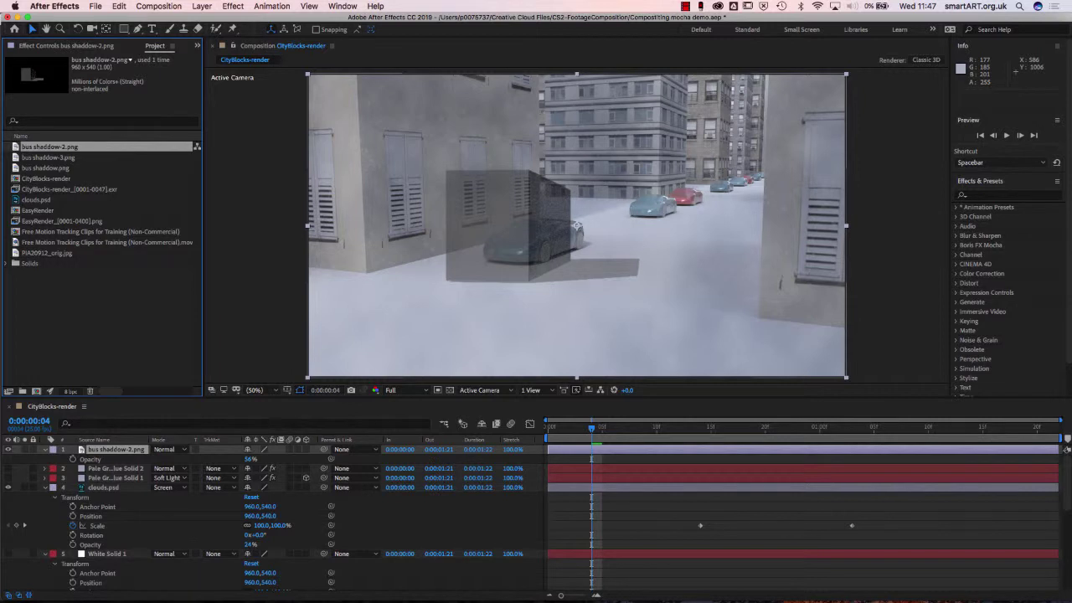
pyautogui.keyDown('alt'); pyautogui.moveTo(1066, 450); pyautogui.dragTo(1067, 450); pyautogui.keyUp('alt')
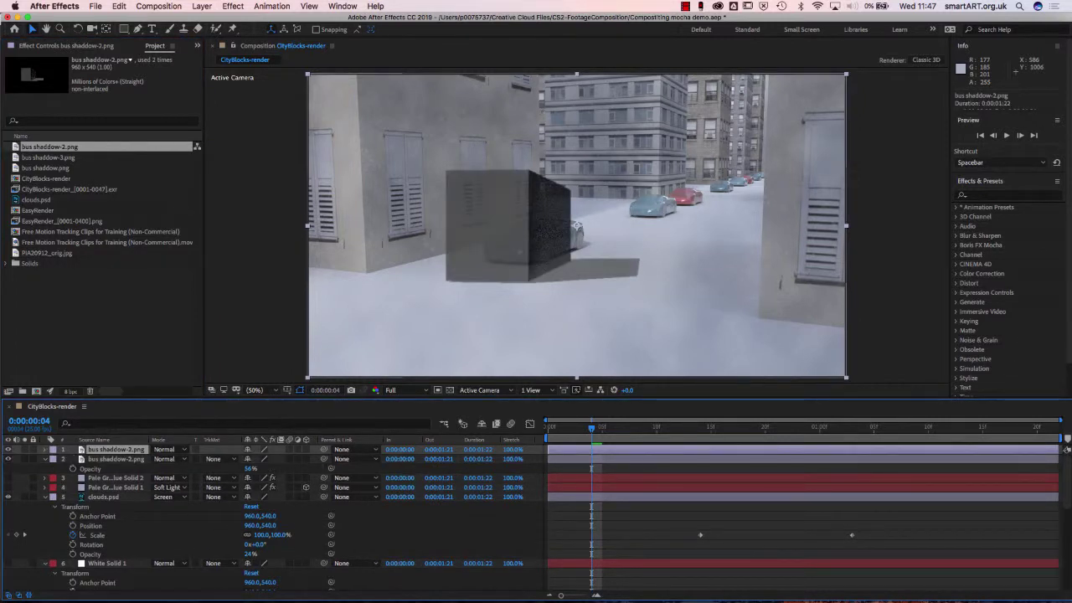
pyautogui.keyDown('alt'); pyautogui.moveTo(50, 146); pyautogui.dragTo(134, 458); pyautogui.keyUp('alt')
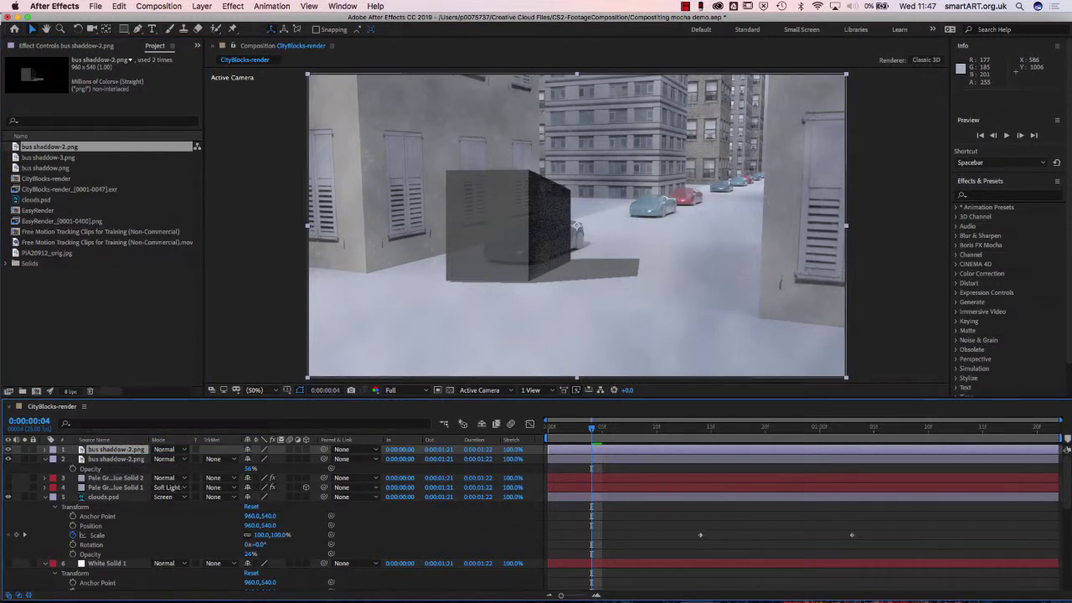
pyautogui.keyDown('alt'); pyautogui.moveTo(49, 157); pyautogui.dragTo(134, 461); pyautogui.keyUp('alt')
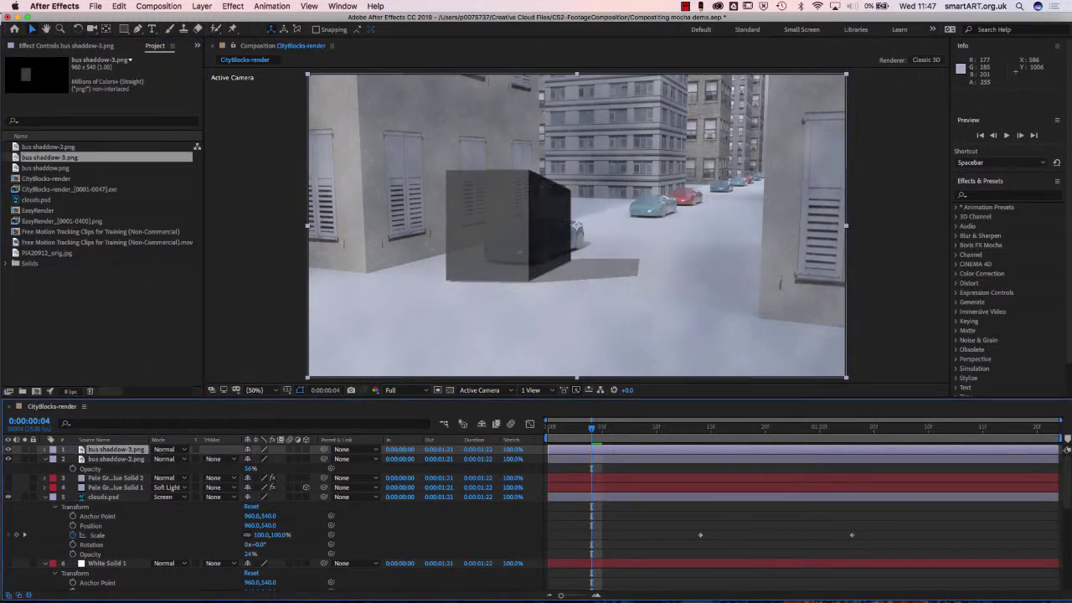
# Step: Set the bus shaddow-3.png layer's opacity to 100%
pyautogui.press('t')
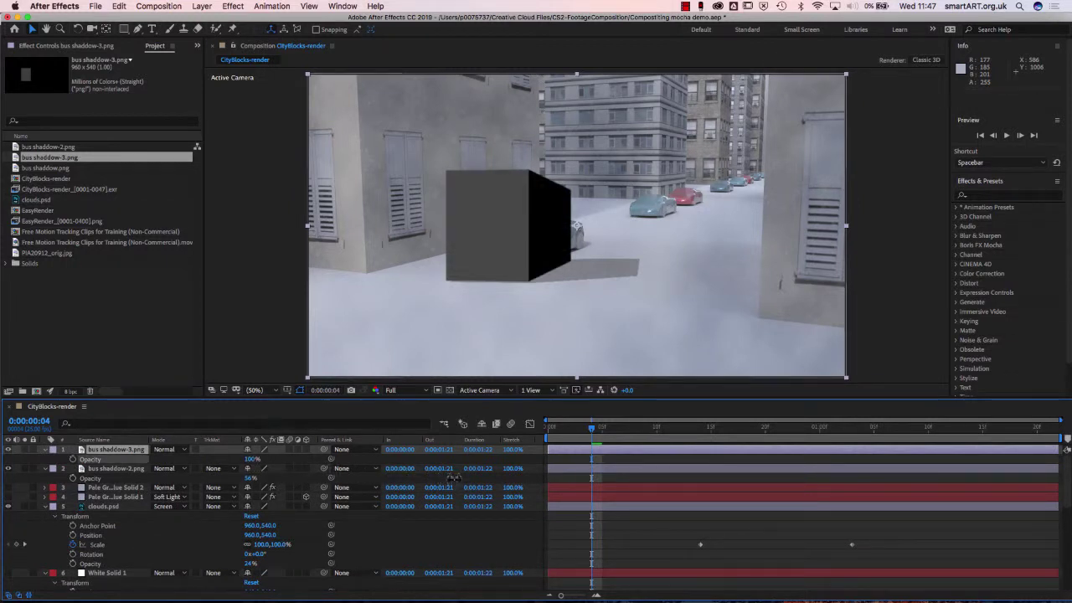
pyautogui.press('Return')
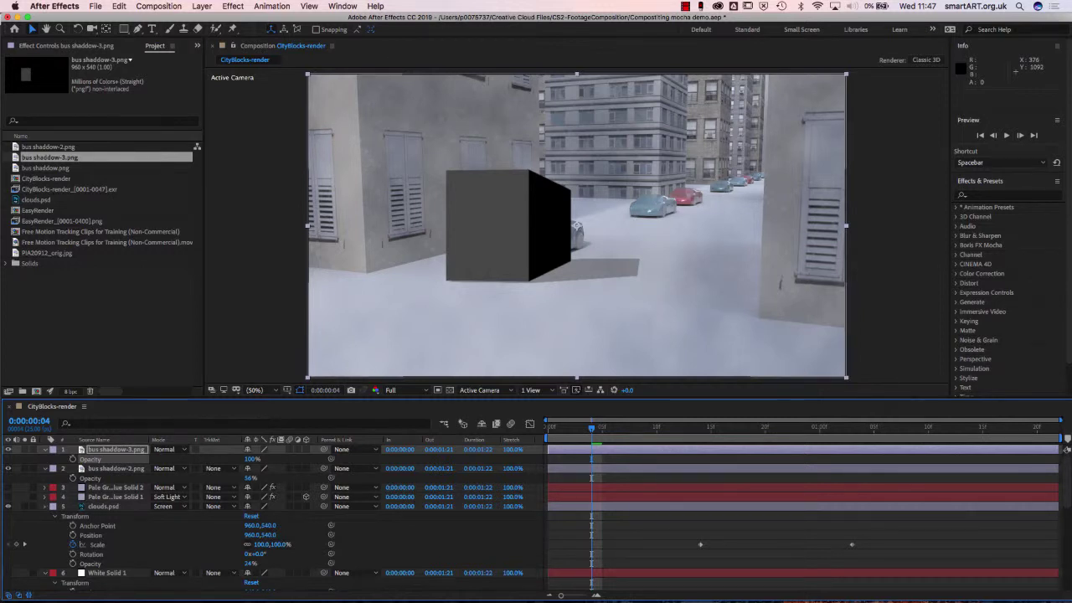
pyautogui.press('Return')
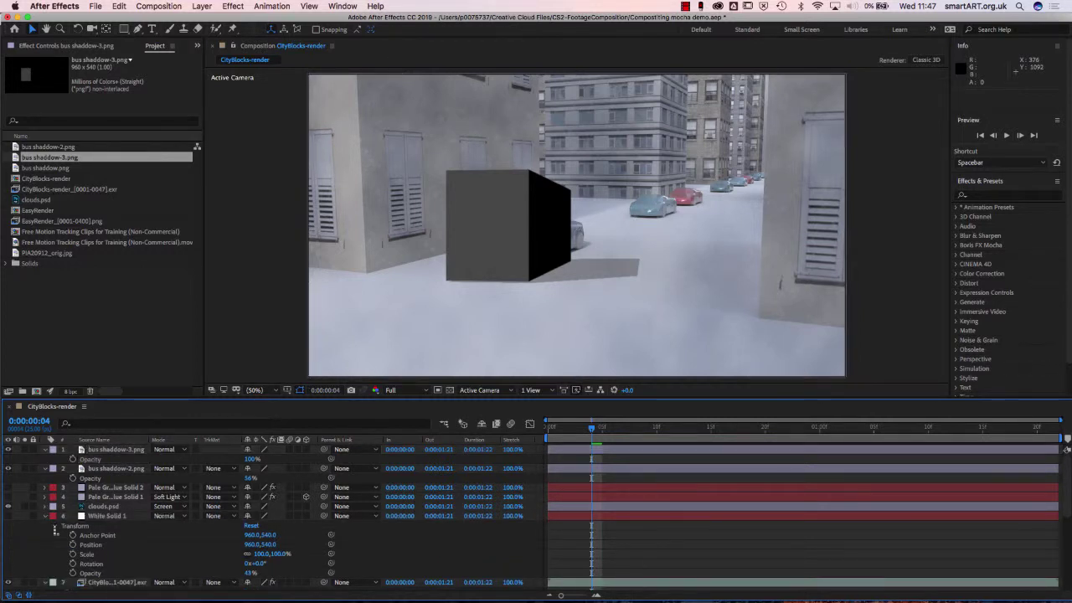
pyautogui.click(116, 582)
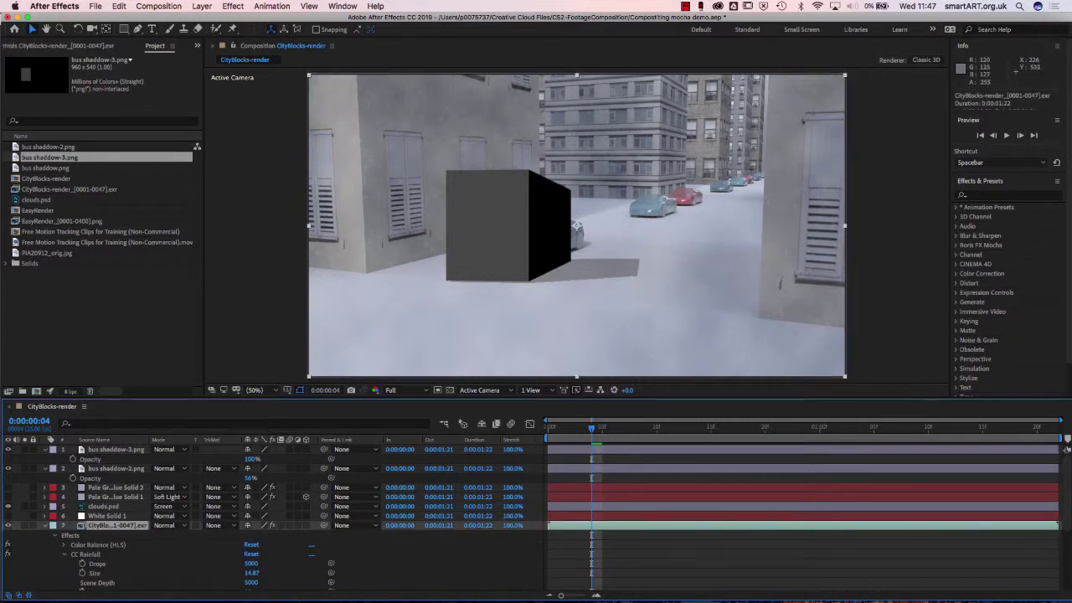
pyautogui.moveTo(388, 225); pyautogui.dragTo(344, 234)
pyautogui.press('super+z')
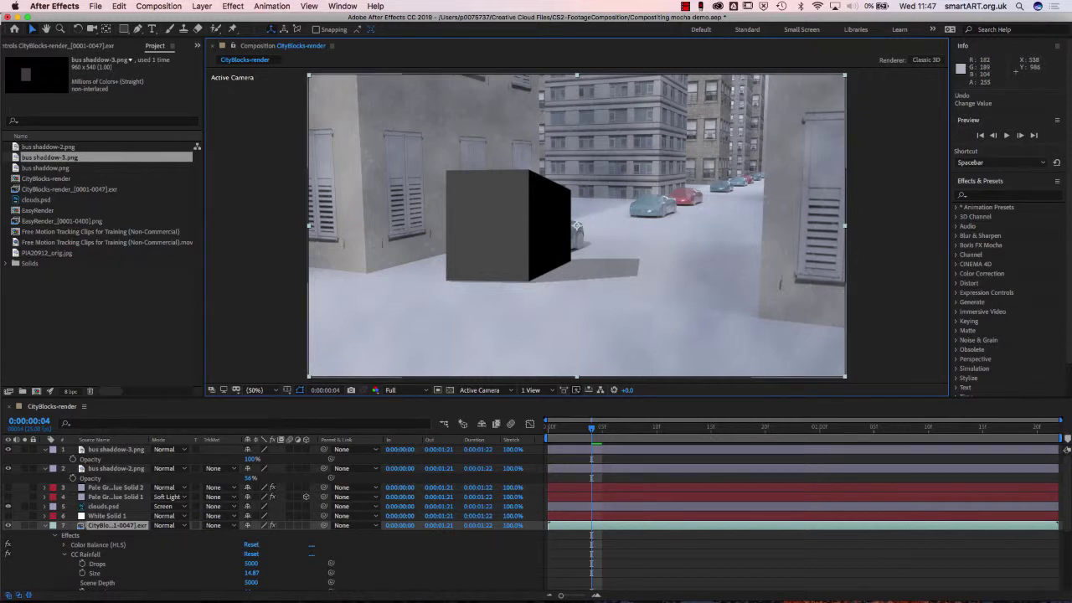
# Step: Apply the Add Grain effect to the bus shaddow-3.png layer, keeping the layer at its original position
pyautogui.click(116, 449)
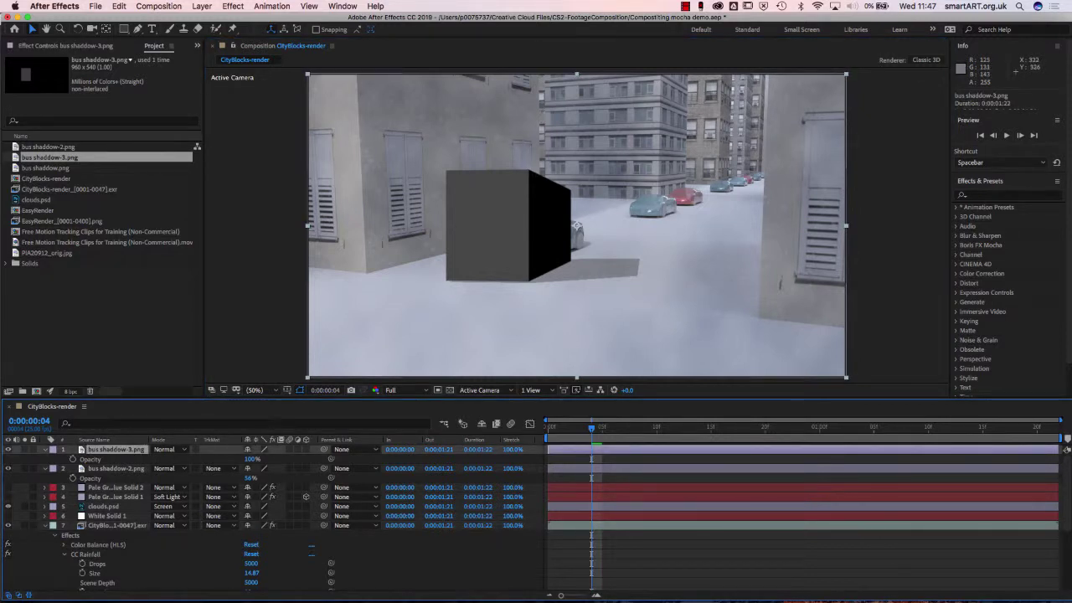
pyautogui.click(202, 6)
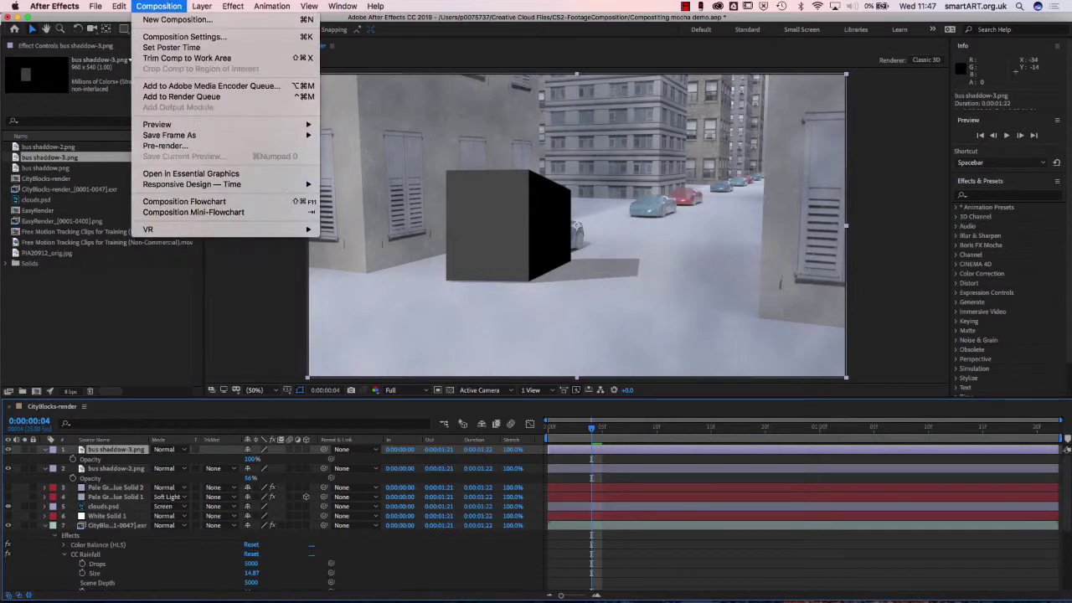
pyautogui.moveTo(233, 6)
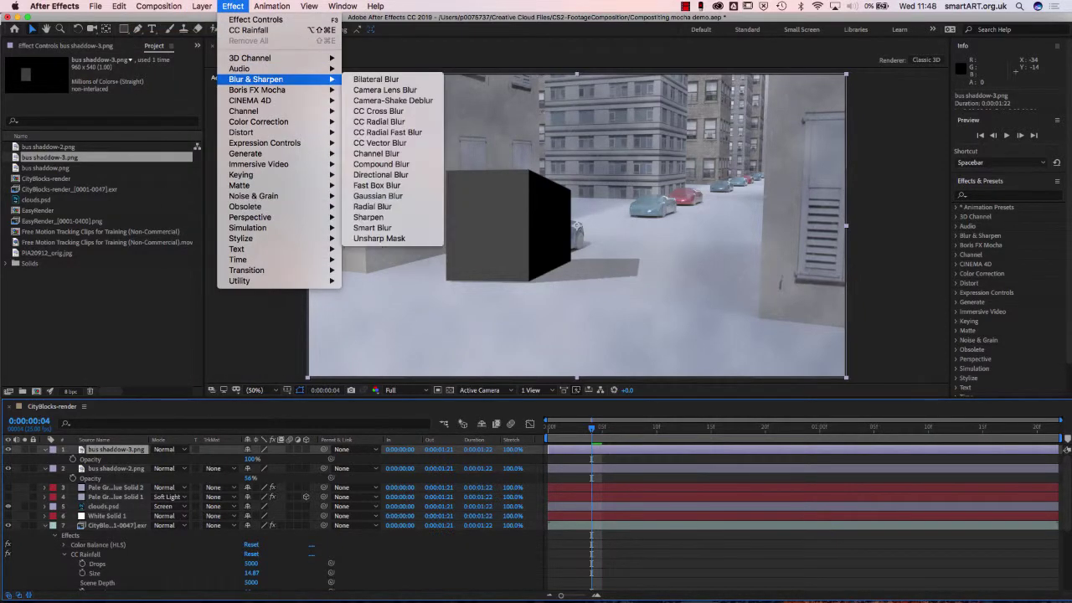
pyautogui.moveTo(244, 110)
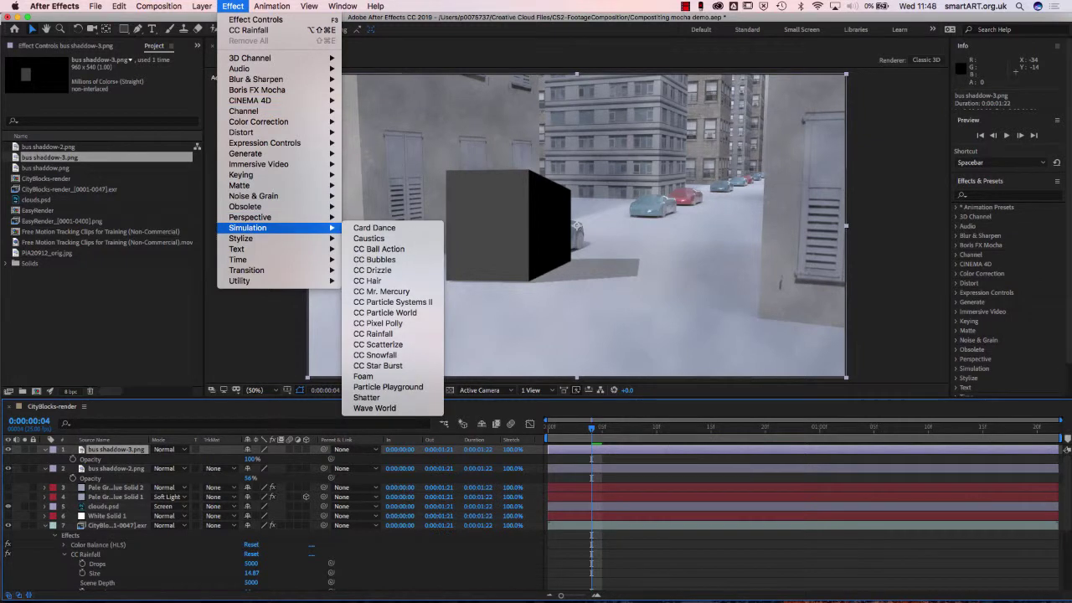
pyautogui.moveTo(254, 196)
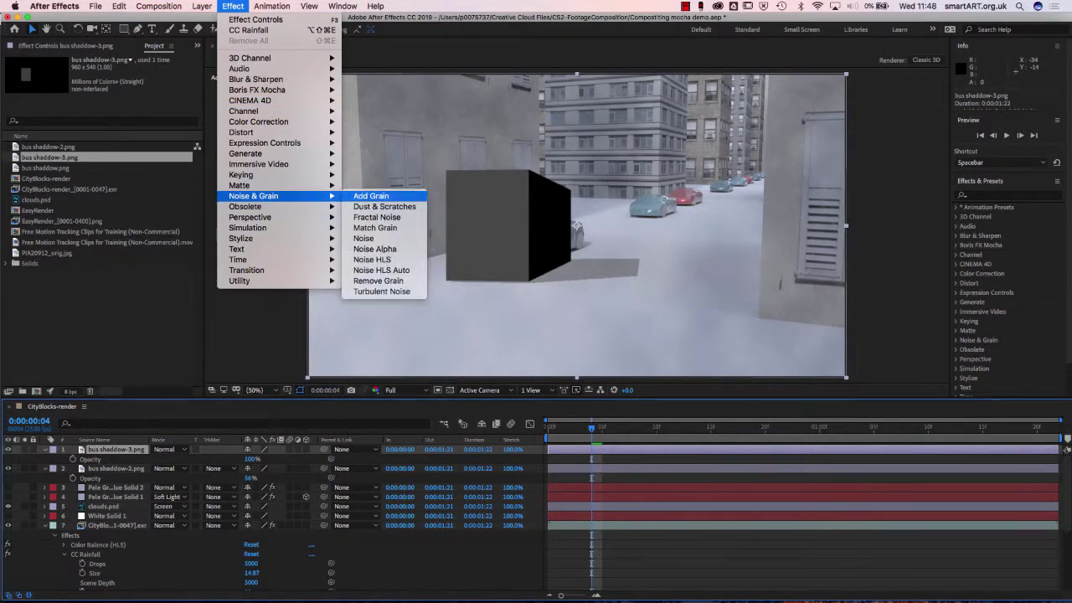
pyautogui.click(371, 195)
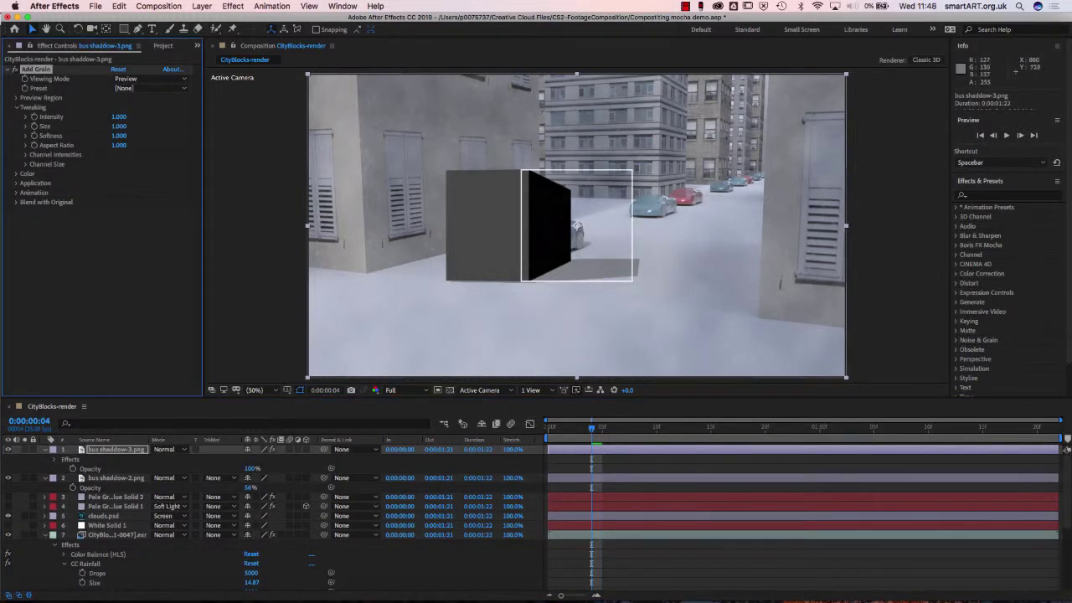
pyautogui.moveTo(575, 226); pyautogui.dragTo(553, 230)
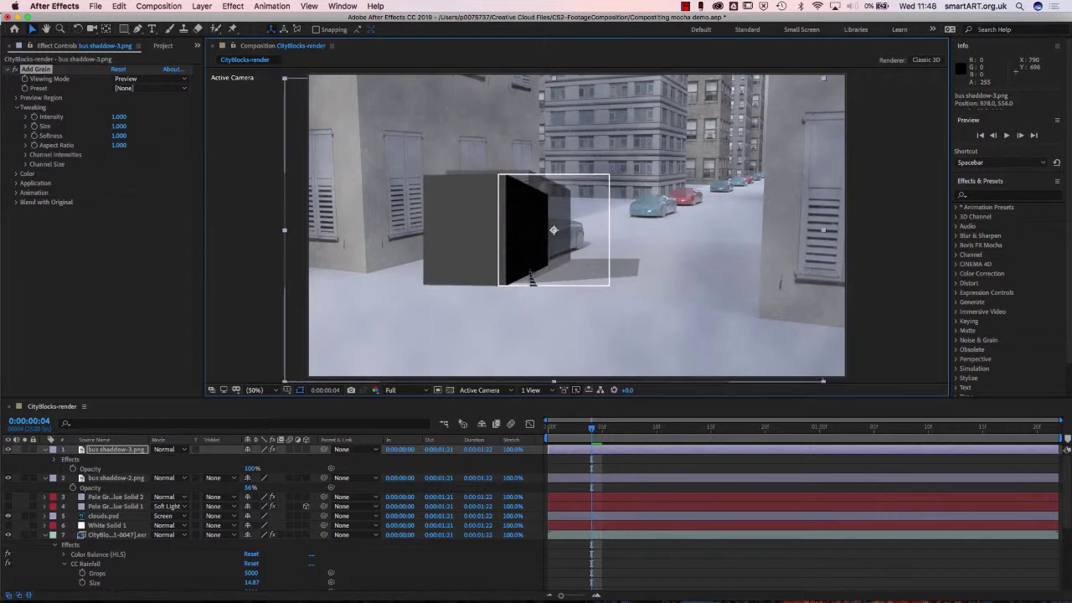
pyautogui.press('super+z')
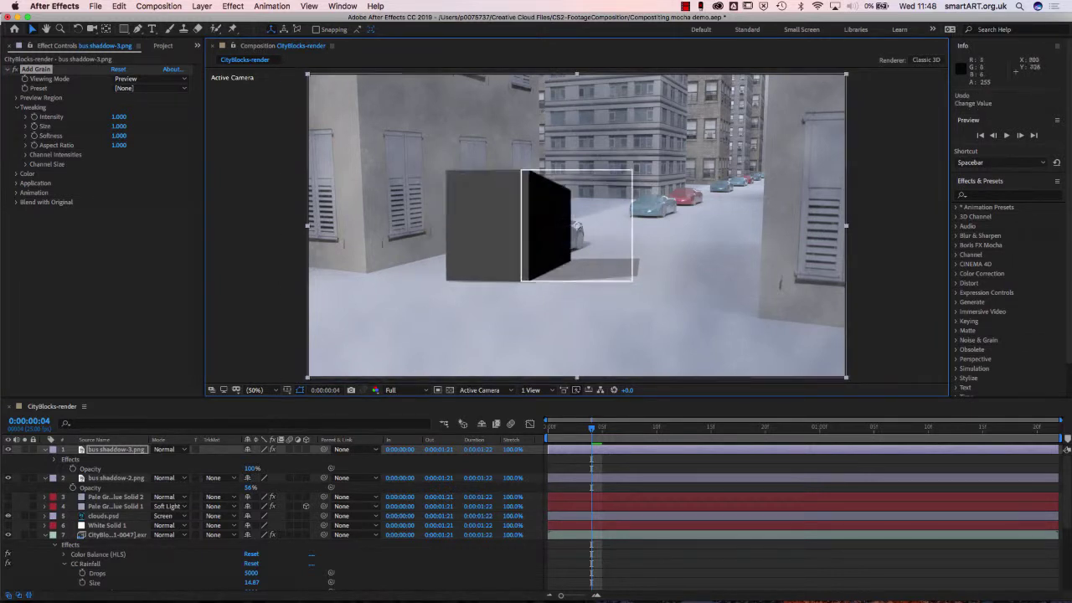